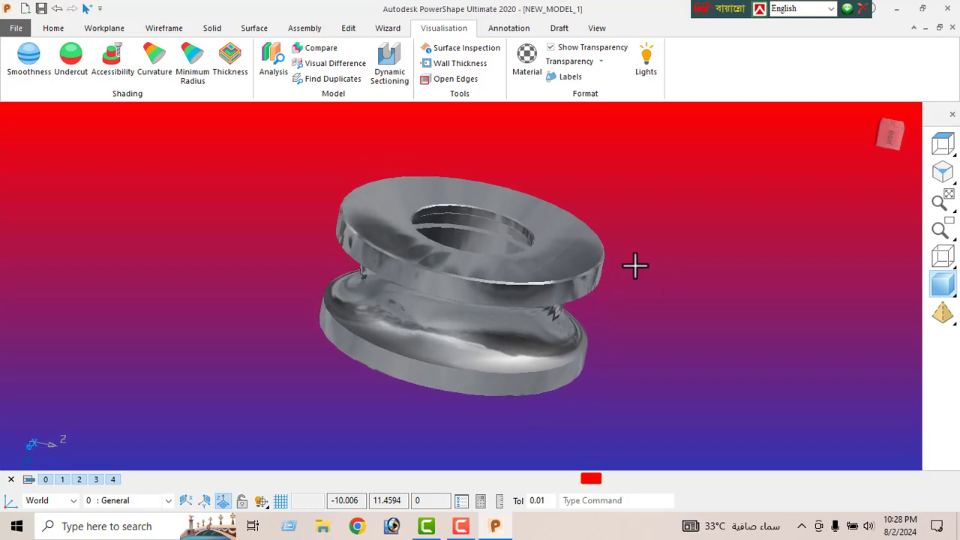
{"action": "middle_click_drag", "start_coordinate": [635, 266], "coordinate": [582, 299]}
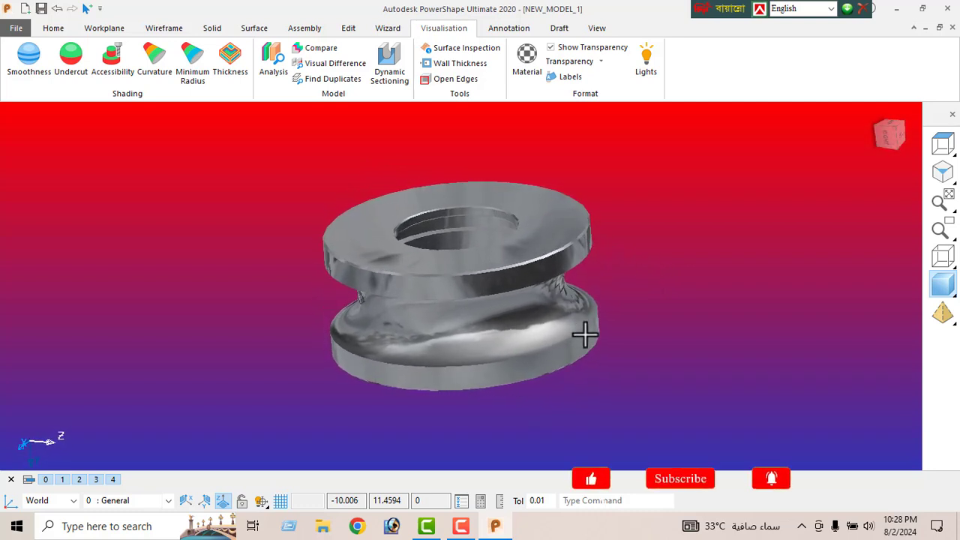
{"action": "middle_click_drag", "start_coordinate": [592, 345], "coordinate": [594, 343]}
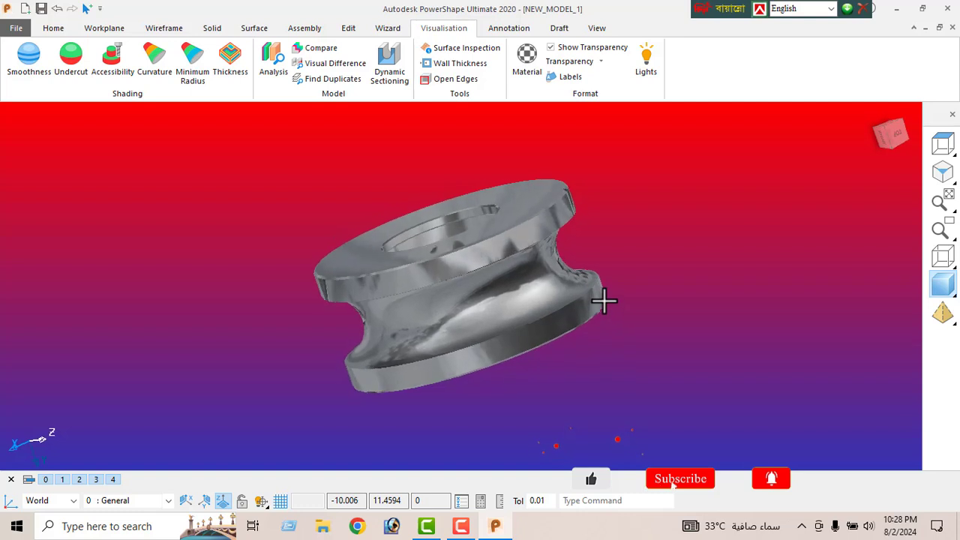
{"action": "middle_click_drag", "start_coordinate": [604, 300], "coordinate": [577, 305]}
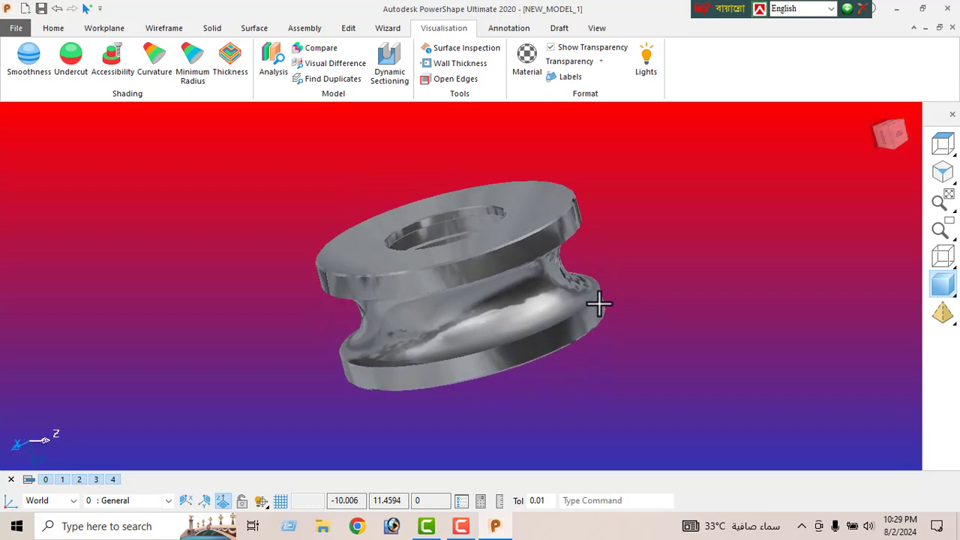
{"action": "middle_click_drag", "start_coordinate": [591, 330], "coordinate": [657, 243]}
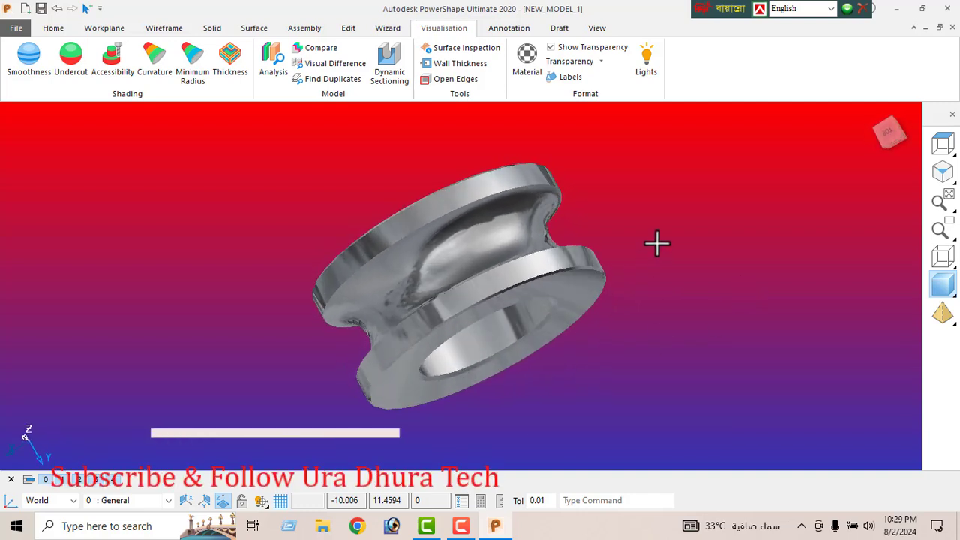
- Switch to the top view and delete the entire existing grooved roller model
{"action": "left_click", "coordinate": [935, 148]}
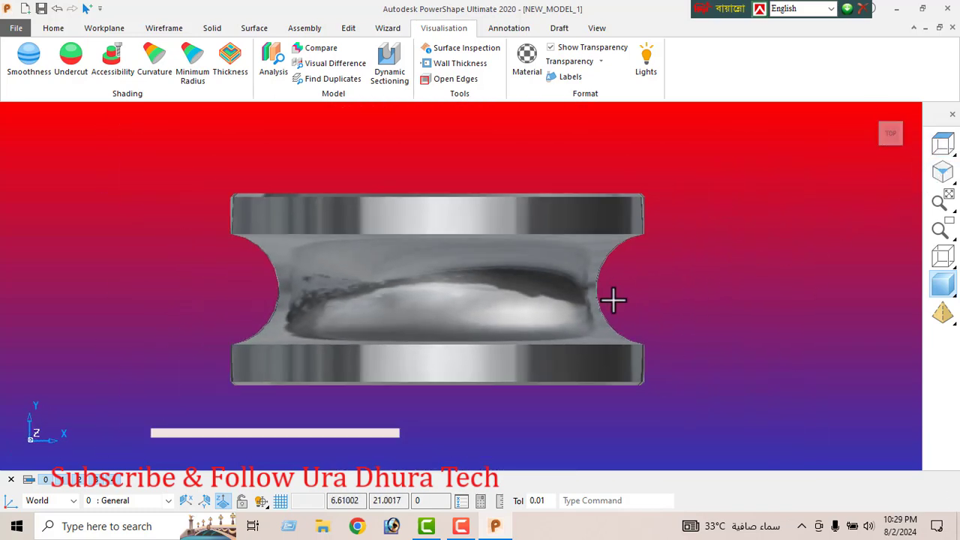
{"action": "left_click_drag", "start_coordinate": [191, 152], "coordinate": [642, 428]}
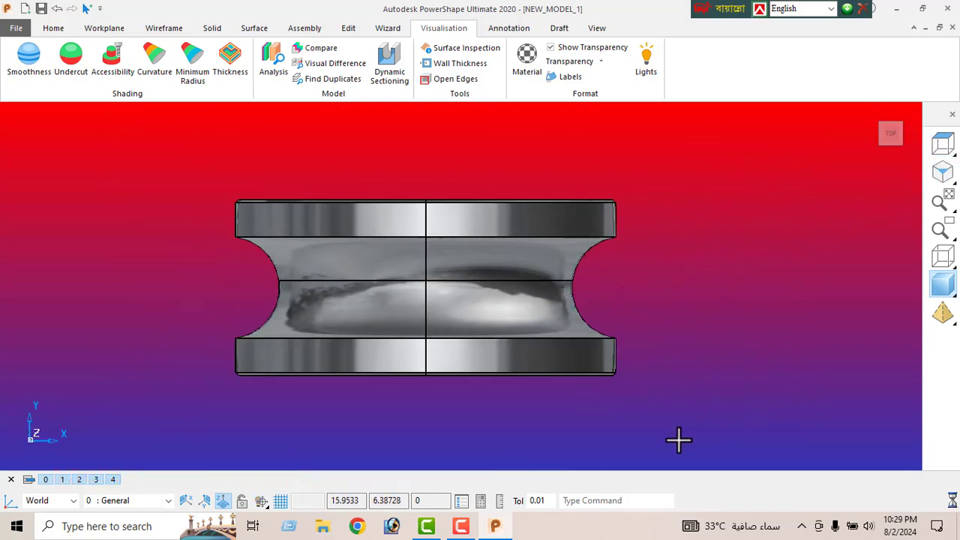
{"action": "key", "text": "Delete"}
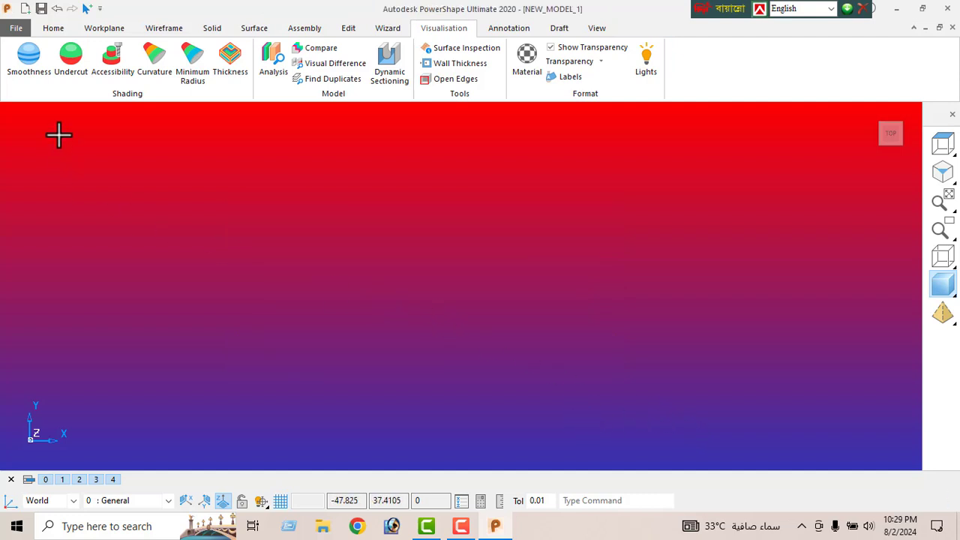
- Draw a vertical line about 14.75 long, starting at X -10.5, Y 32 and running downward
{"action": "left_click", "coordinate": [165, 29]}
{"action": "left_click", "coordinate": [19, 66]}
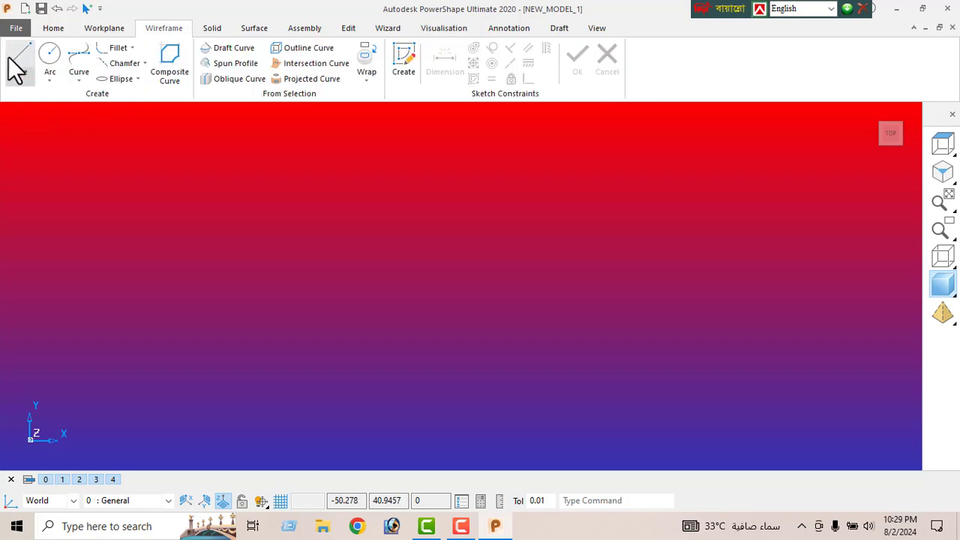
{"action": "left_click", "coordinate": [420, 188]}
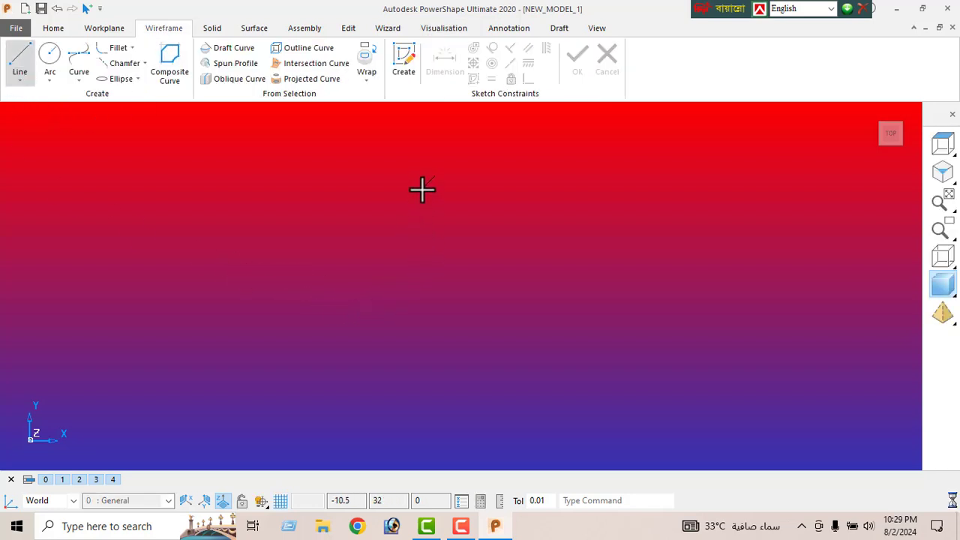
{"action": "left_click", "coordinate": [420, 335]}
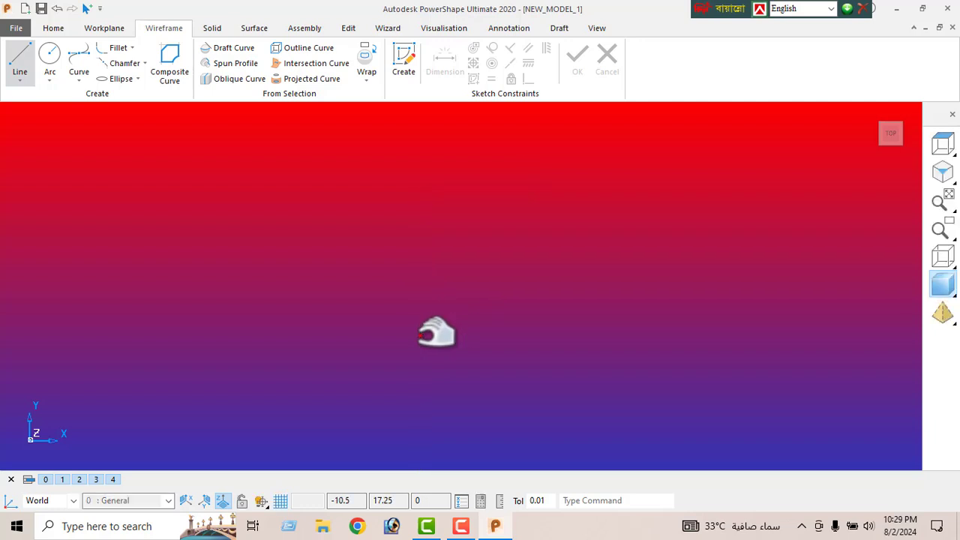
{"action": "right_click", "coordinate": [204, 217]}
{"action": "left_click", "coordinate": [248, 187]}
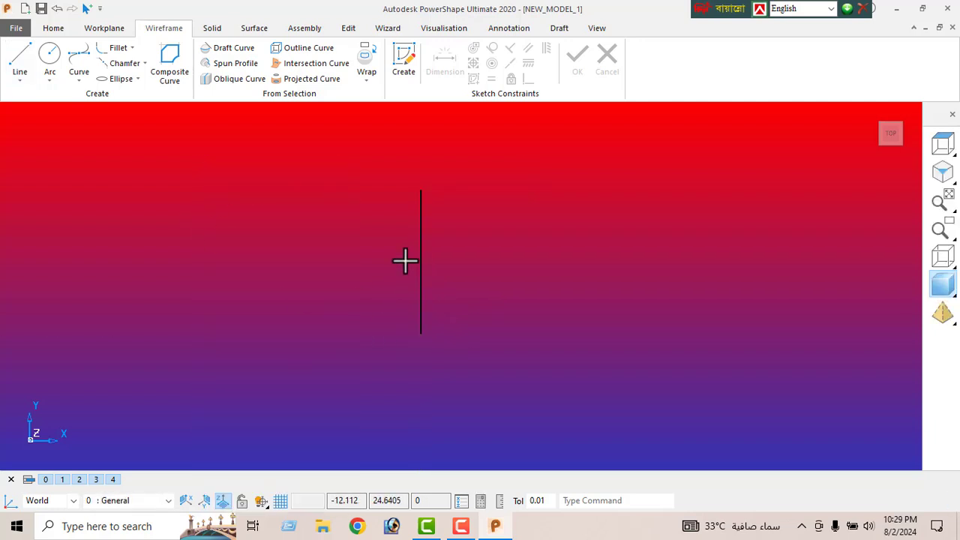
- Set the vertical line's length to 18
{"action": "left_click", "coordinate": [421, 242]}
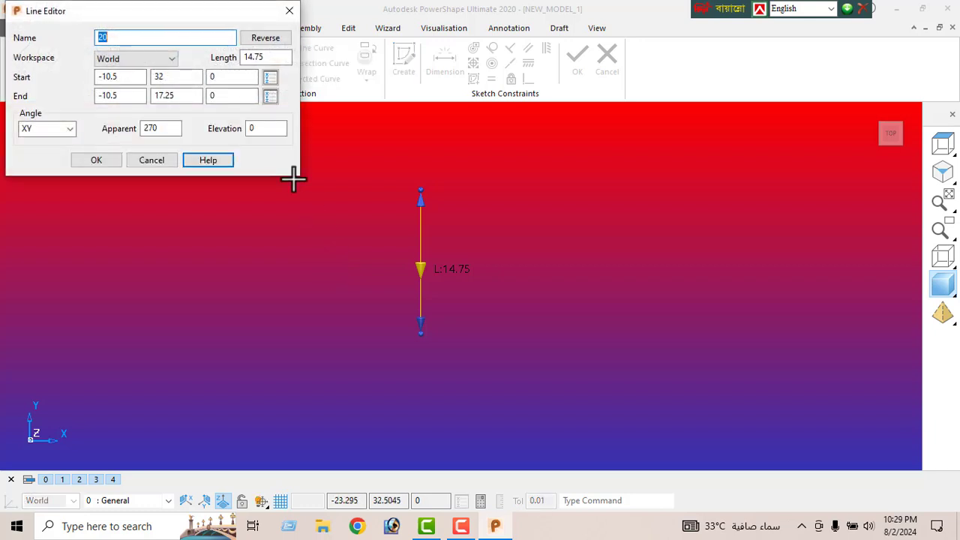
{"action": "left_click_drag", "start_coordinate": [270, 59], "coordinate": [230, 88]}
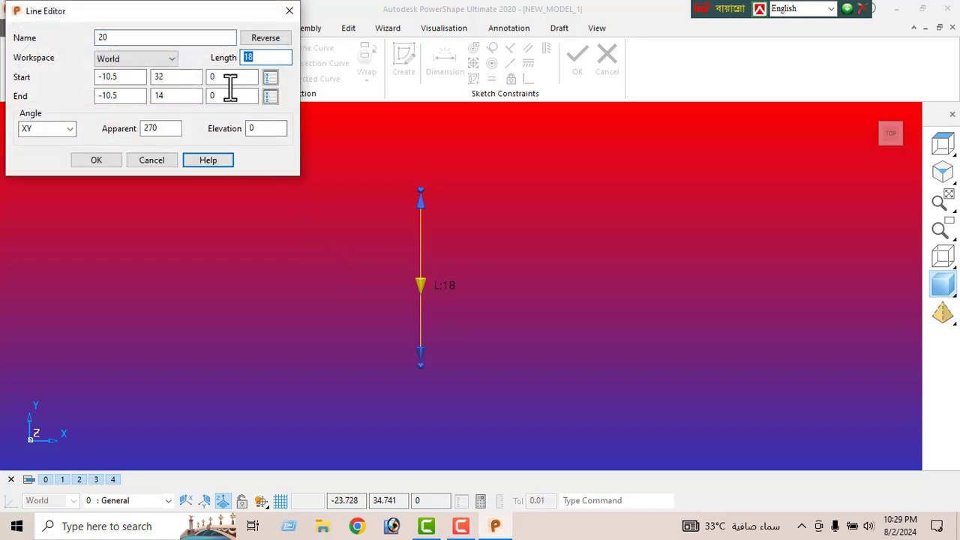
{"action": "left_click", "coordinate": [94, 160]}
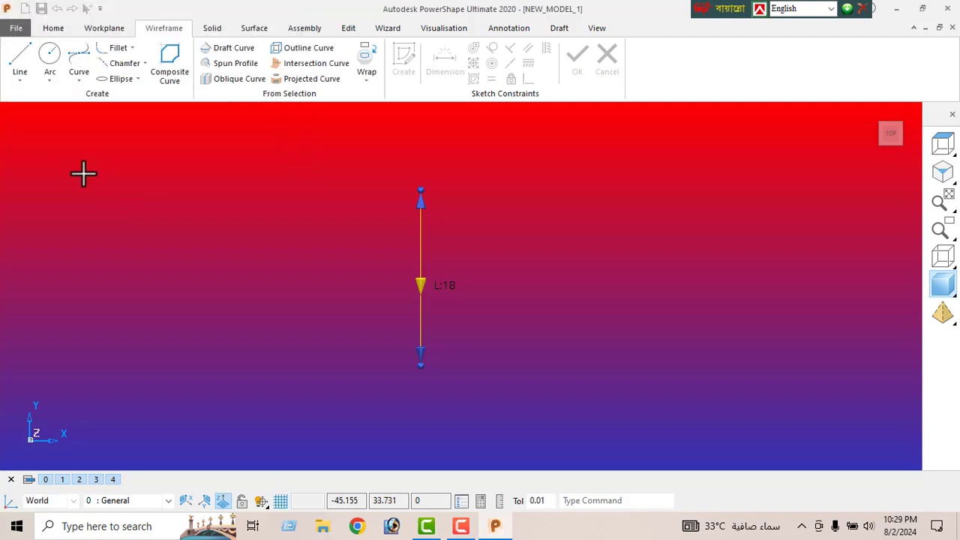
- Draw a horizontal line about 9.75 long to the right from the vertical line's lower end
{"action": "left_click", "coordinate": [19, 63]}
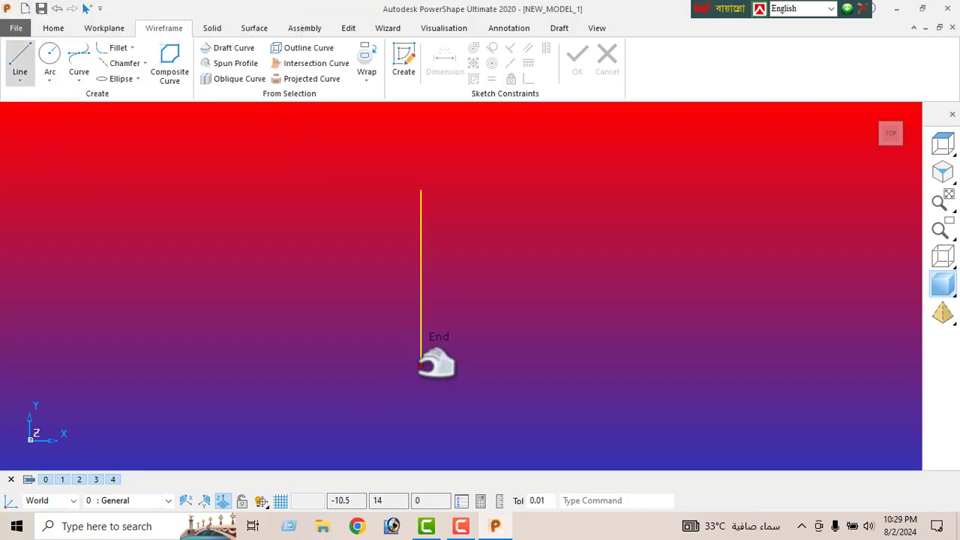
{"action": "left_click", "coordinate": [421, 366]}
{"action": "left_click", "coordinate": [516, 366]}
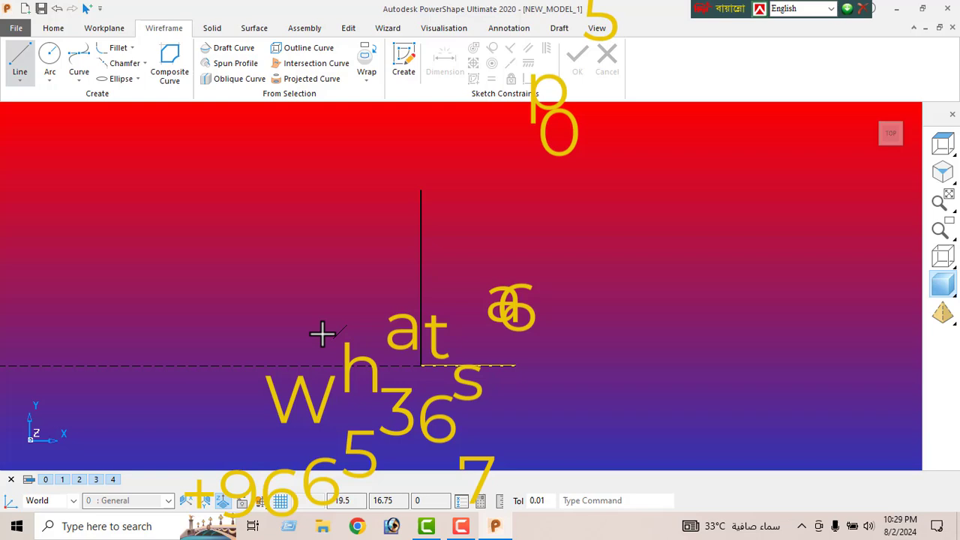
{"action": "right_click", "coordinate": [236, 228]}
{"action": "left_click", "coordinate": [250, 172]}
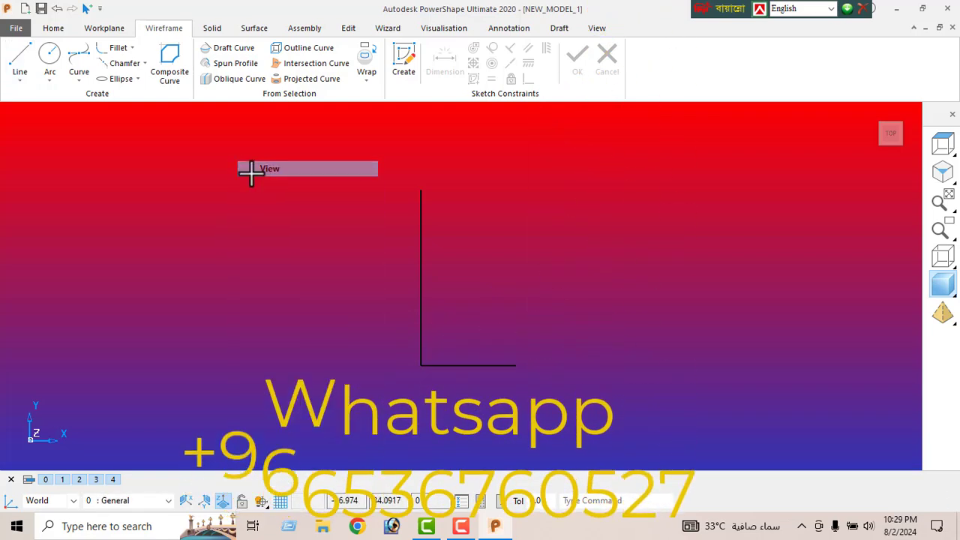
- Set the lower horizontal line's length to 39/2 (19.5)
{"action": "double_click", "coordinate": [484, 366]}
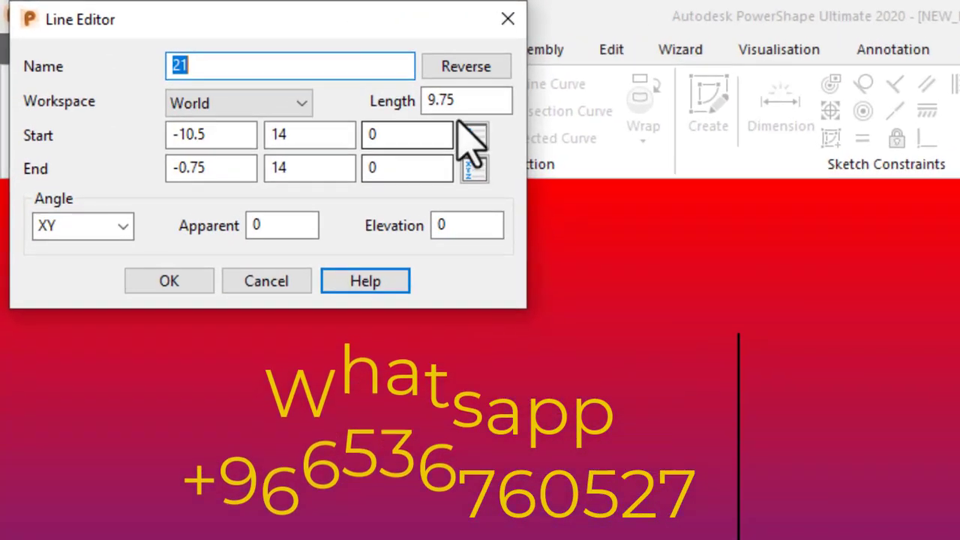
{"action": "type", "text": "39/"}
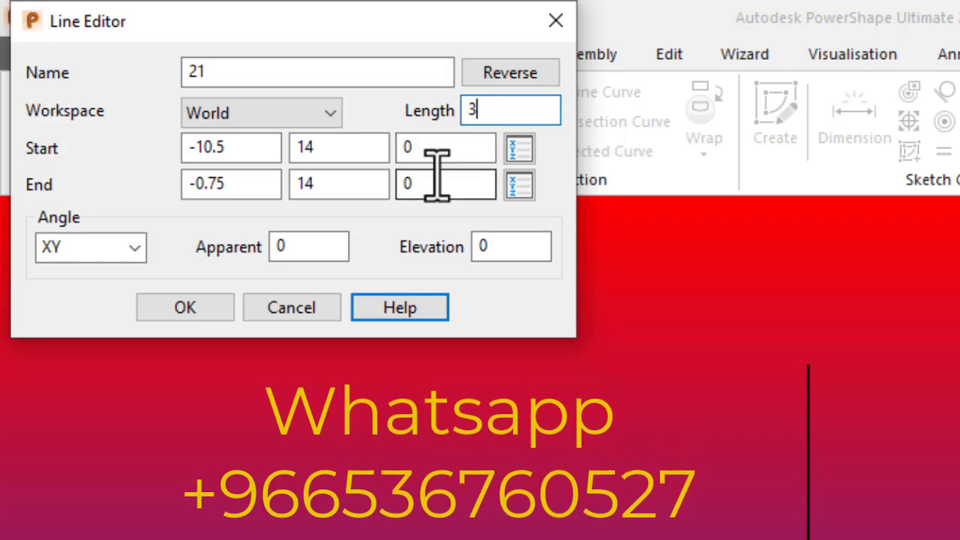
{"action": "type", "text": "2"}
{"action": "key", "text": "Return"}
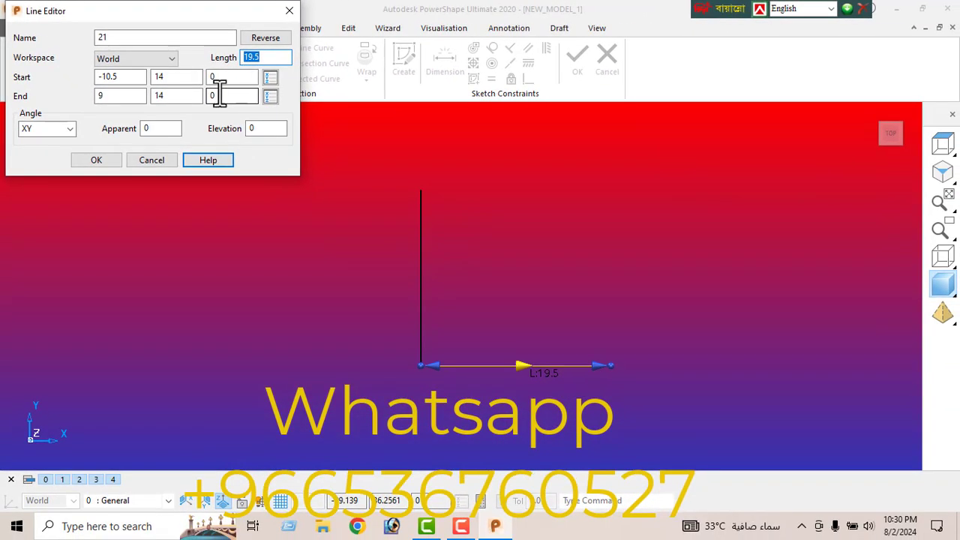
{"action": "left_click", "coordinate": [95, 161]}
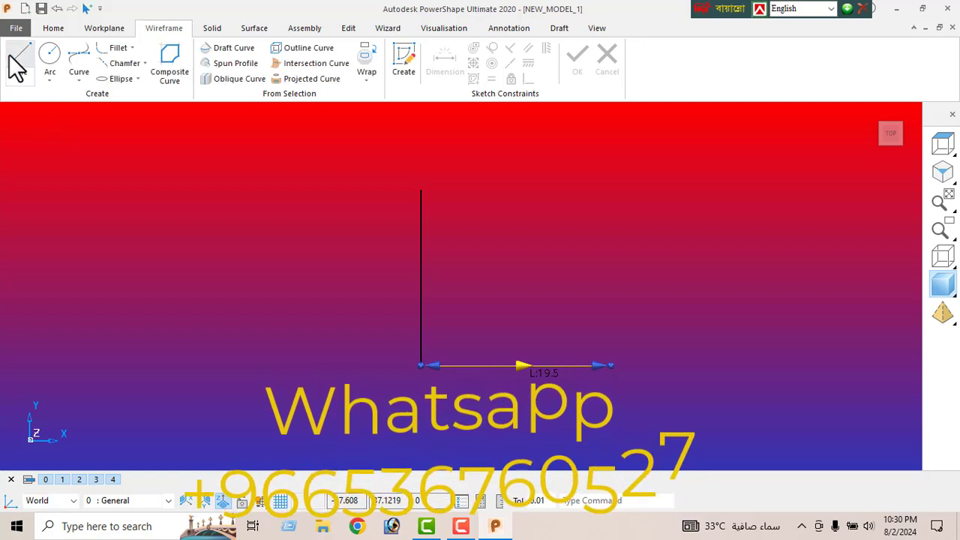
- Draw a short vertical line about 3.75 long upward from the right end of the lower horizontal line
{"action": "left_click", "coordinate": [19, 60]}
{"action": "left_click", "coordinate": [610, 366]}
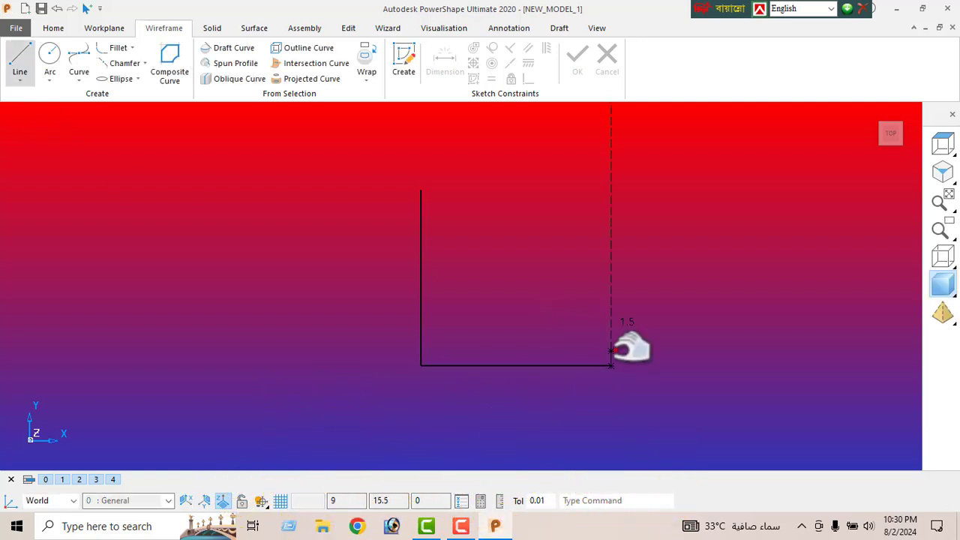
{"action": "left_click", "coordinate": [611, 327]}
{"action": "right_click", "coordinate": [229, 188]}
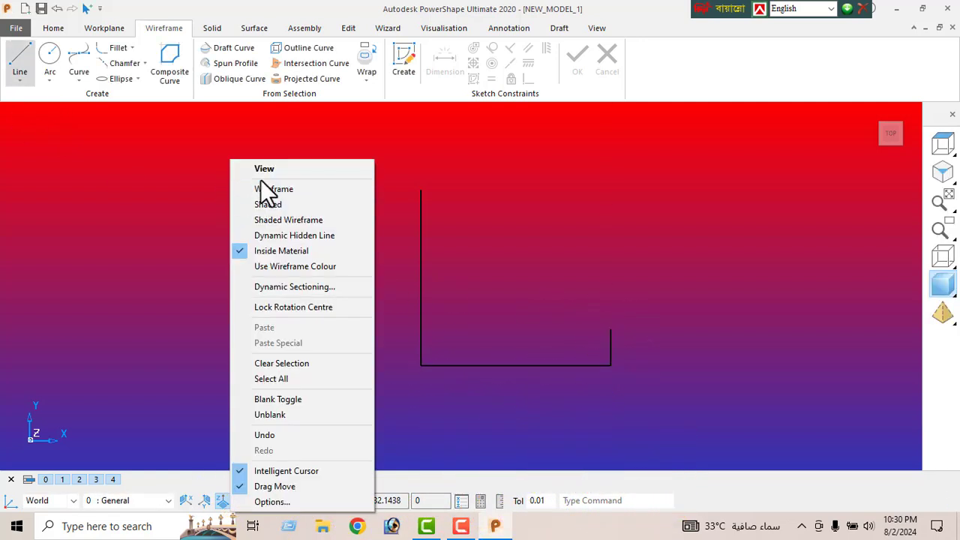
{"action": "left_click", "coordinate": [267, 166]}
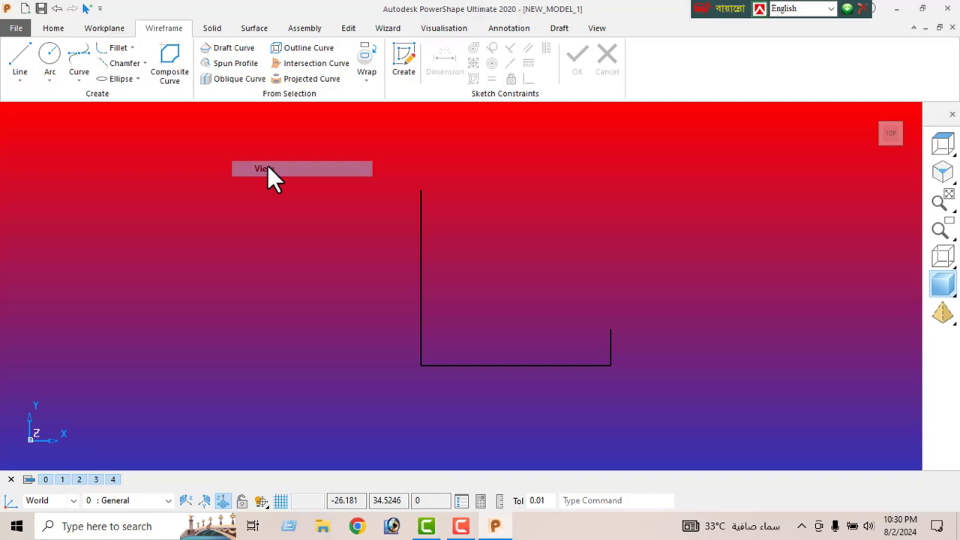
- Set the short right-hand vertical line's length to 3.8
{"action": "double_click", "coordinate": [609, 346]}
{"action": "left_click_drag", "start_coordinate": [286, 64], "coordinate": [257, 94]}
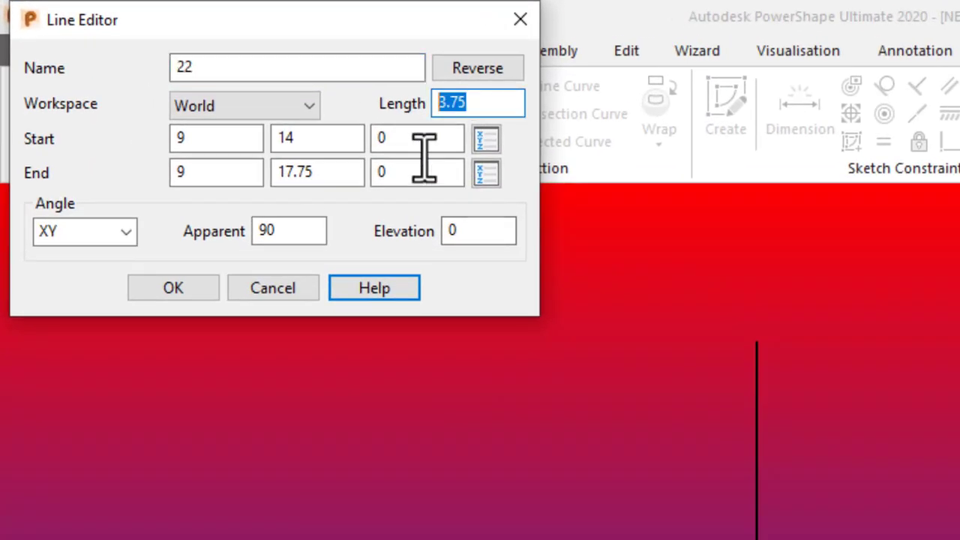
{"action": "type", "text": "3.8"}
{"action": "key", "text": "Return"}
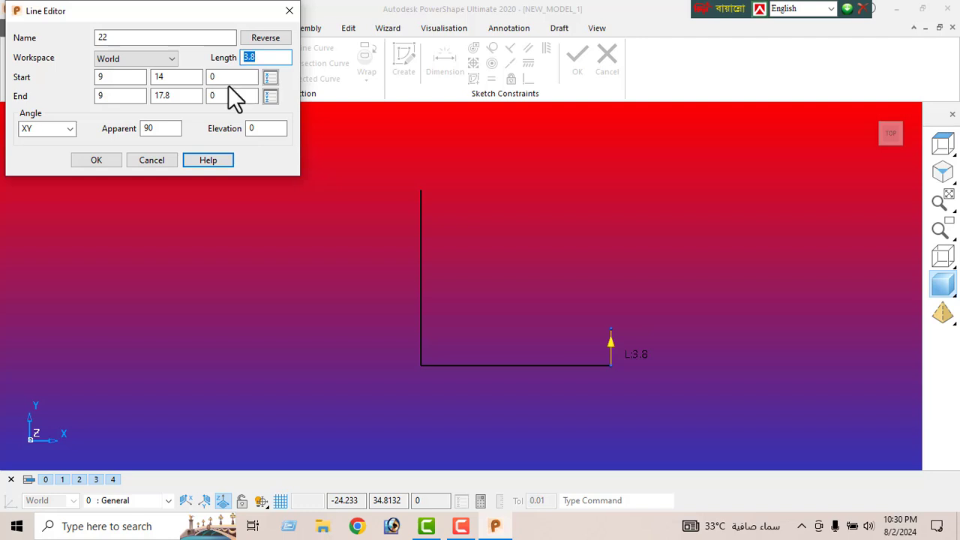
{"action": "left_click", "coordinate": [98, 160]}
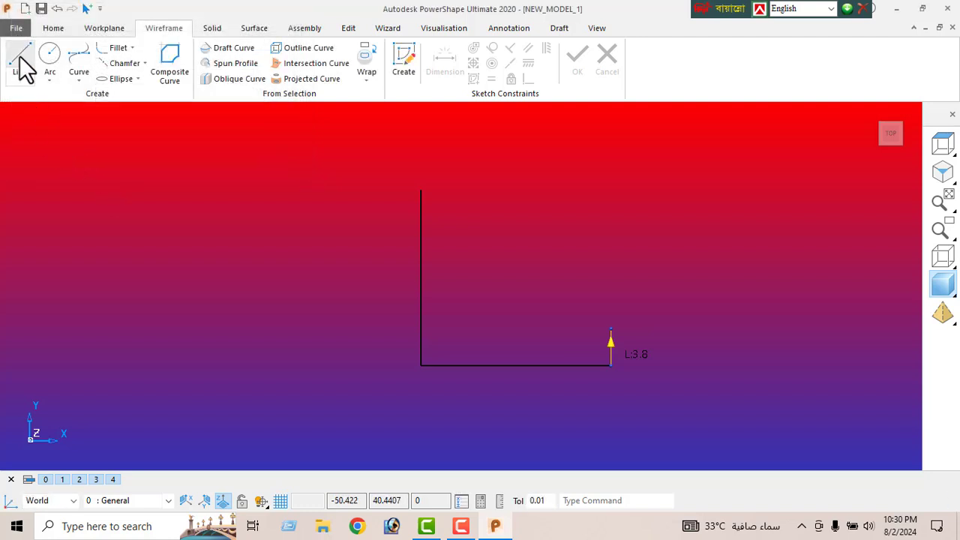
- Draw a horizontal line about 9.75 long to the right from the midpoint of the long vertical line
{"action": "left_click", "coordinate": [20, 63]}
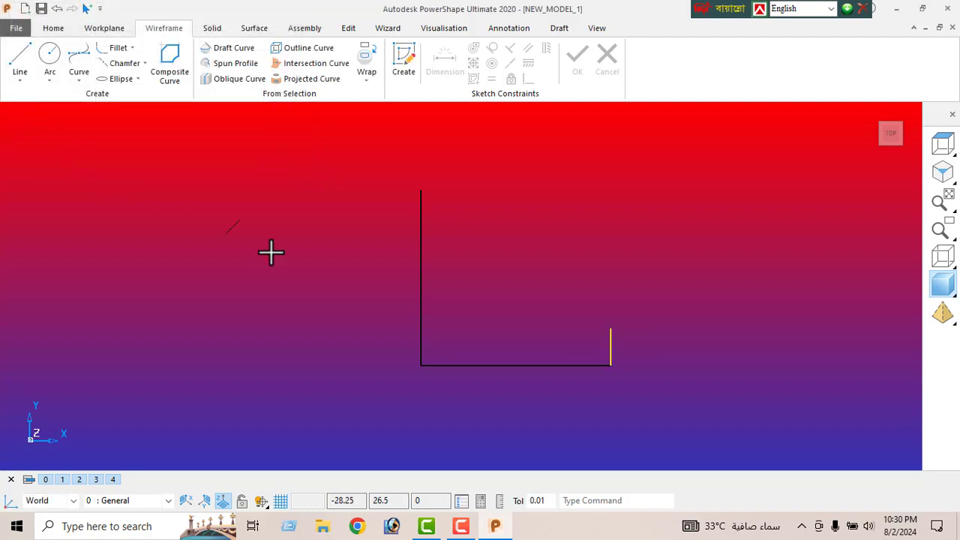
{"action": "left_click", "coordinate": [421, 278]}
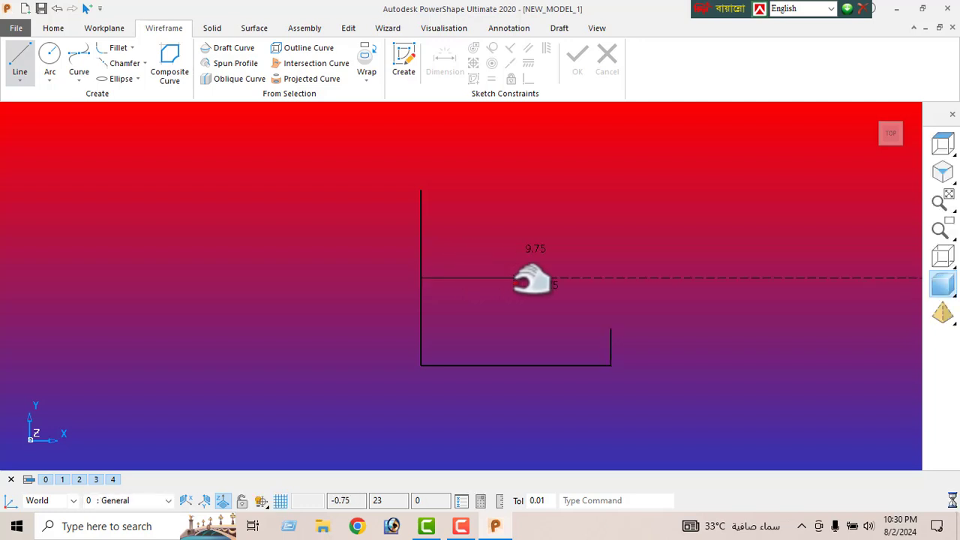
{"action": "left_click", "coordinate": [513, 277]}
{"action": "right_click", "coordinate": [247, 218]}
{"action": "key", "text": "Escape"}
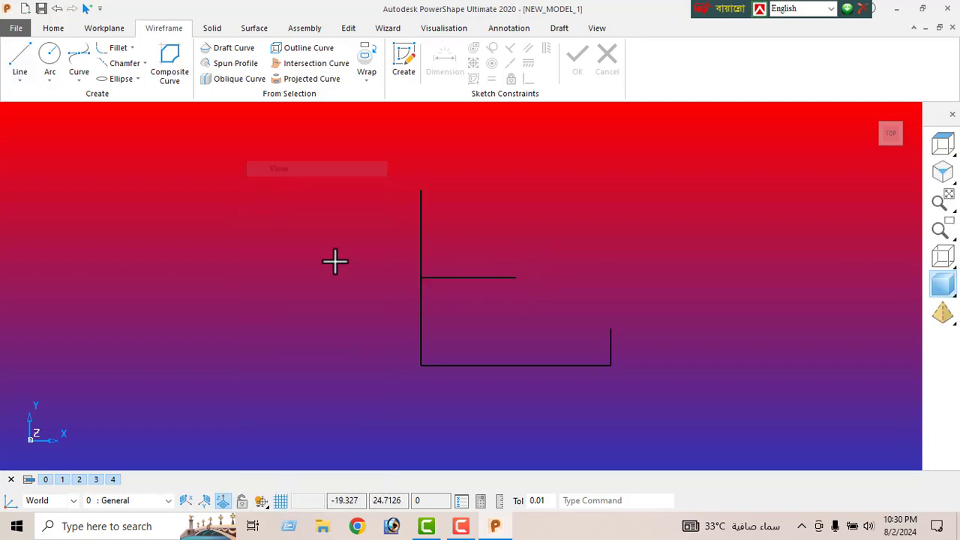
- Set the middle horizontal line's length to 15
{"action": "double_click", "coordinate": [469, 277]}
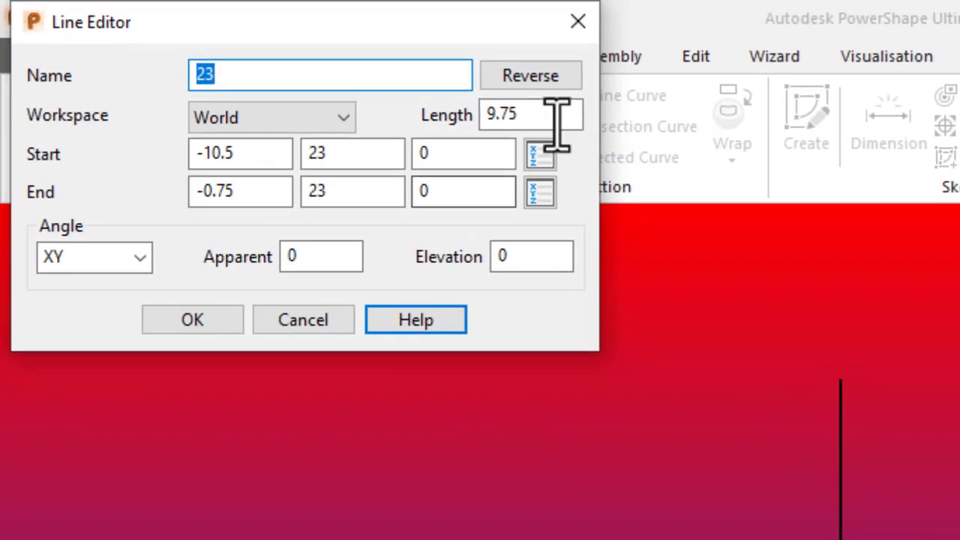
{"action": "double_click", "coordinate": [556, 120]}
{"action": "type", "text": "15"}
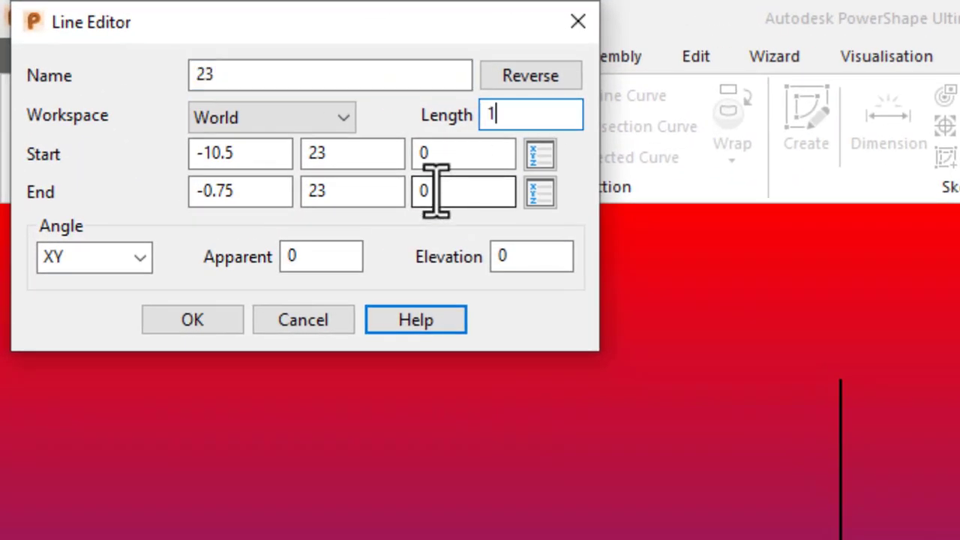
{"action": "key", "text": "Return"}
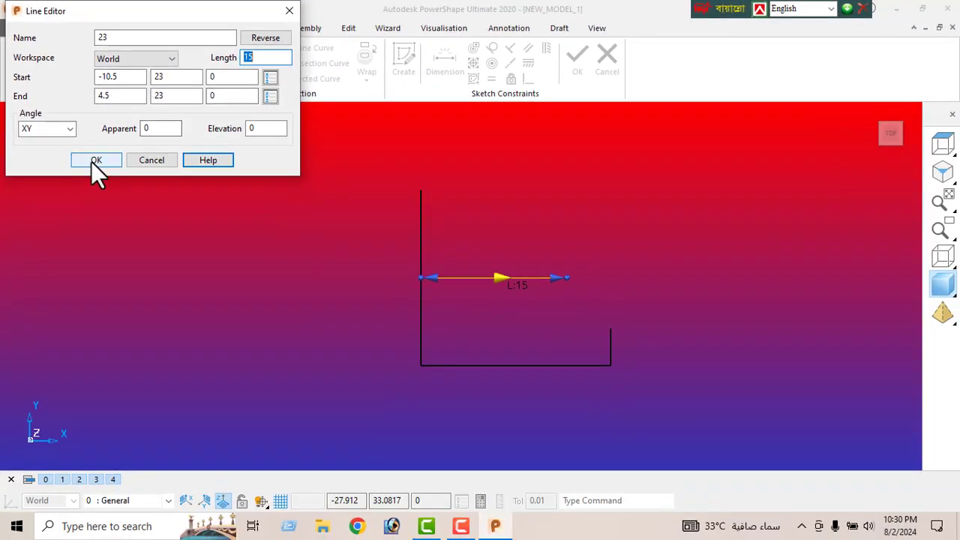
{"action": "left_click", "coordinate": [192, 319]}
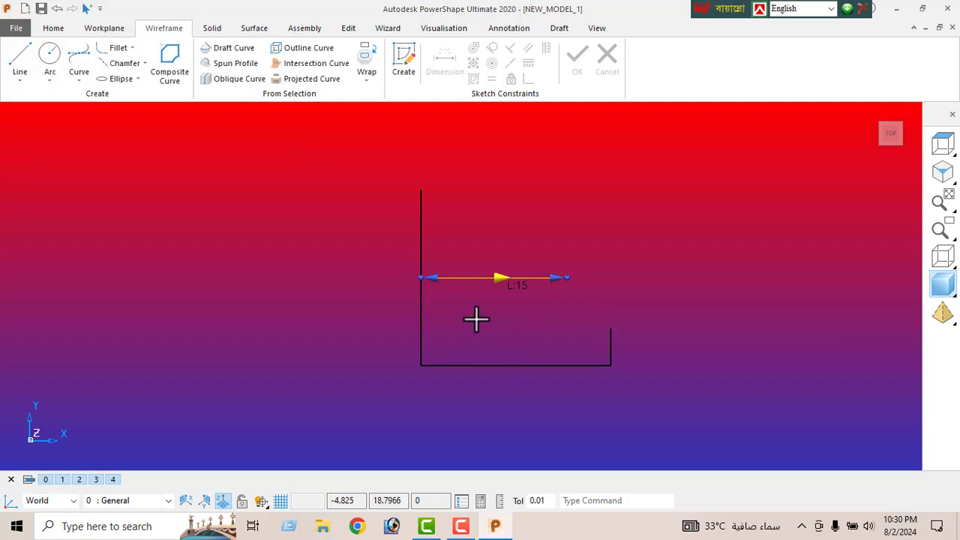
- Mirror a copy of the bottom horizontal line and its short vertical line about the middle horizontal line, using two points for the mirror plane
{"action": "left_click_drag", "start_coordinate": [475, 321], "coordinate": [684, 412]}
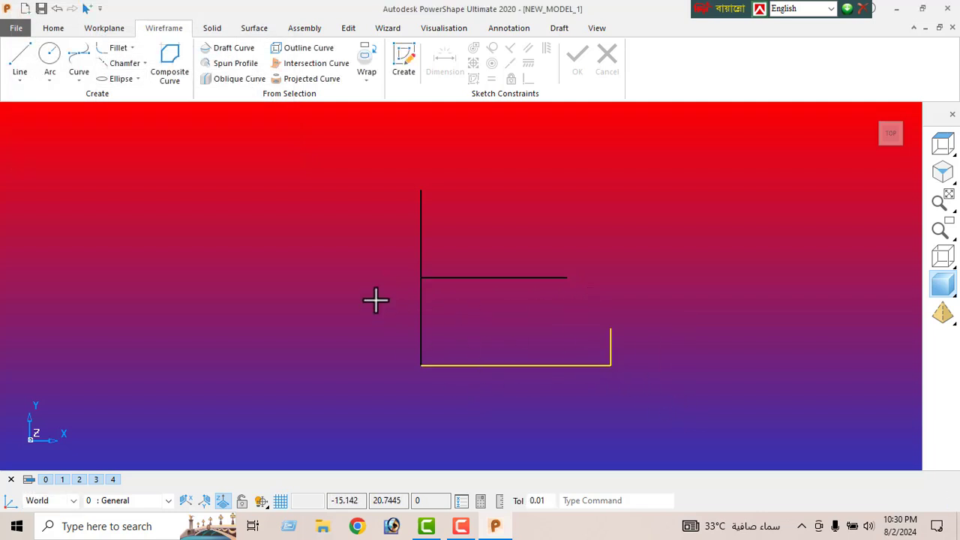
{"action": "left_click", "coordinate": [347, 27]}
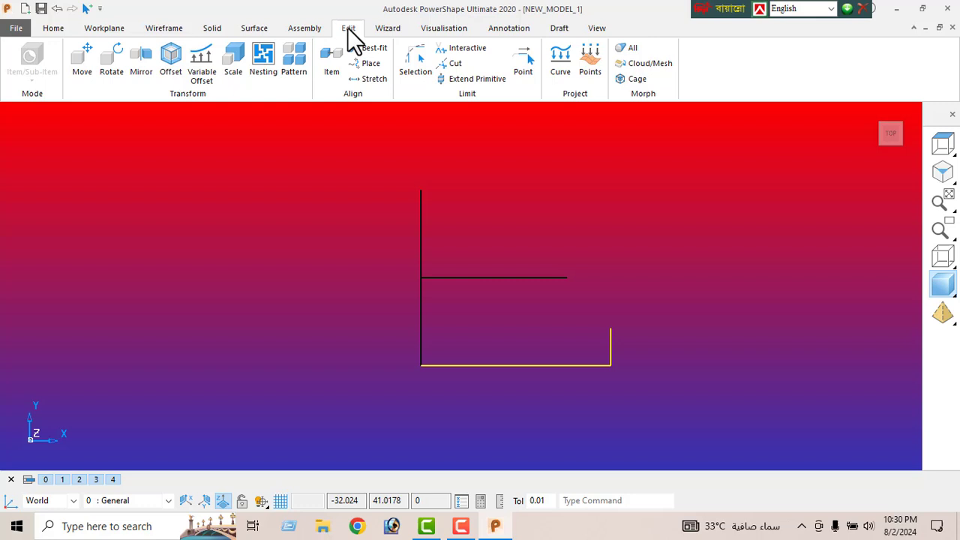
{"action": "left_click", "coordinate": [139, 71]}
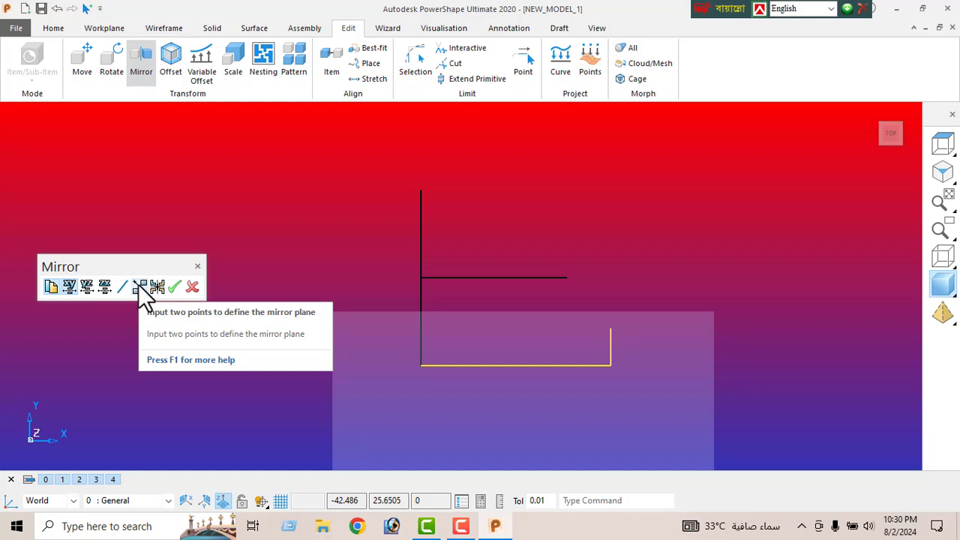
{"action": "left_click", "coordinate": [140, 288]}
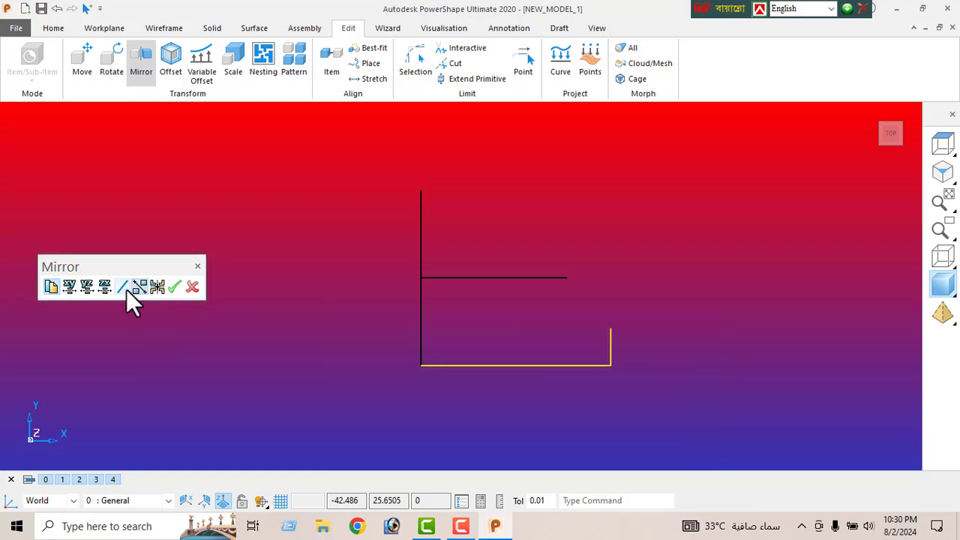
{"action": "left_click", "coordinate": [454, 277]}
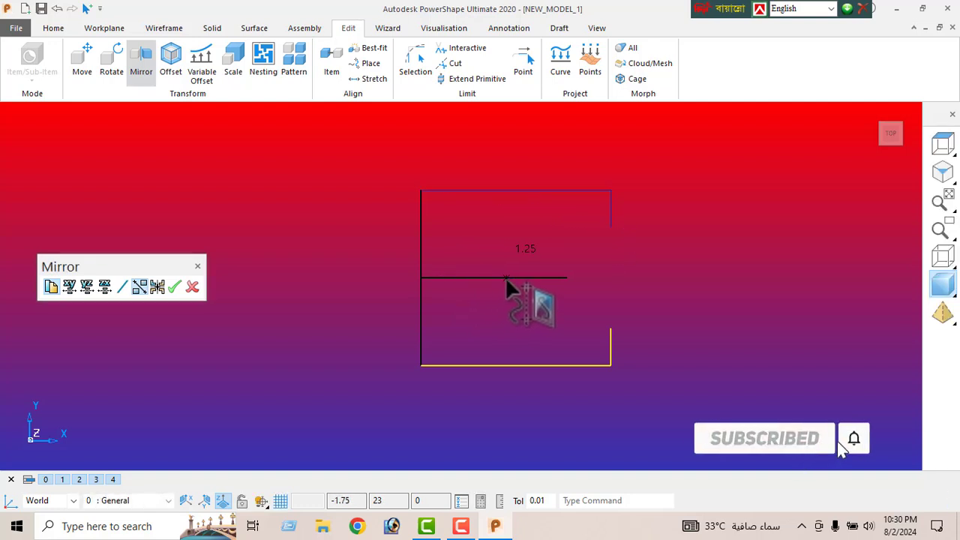
{"action": "left_click", "coordinate": [174, 287]}
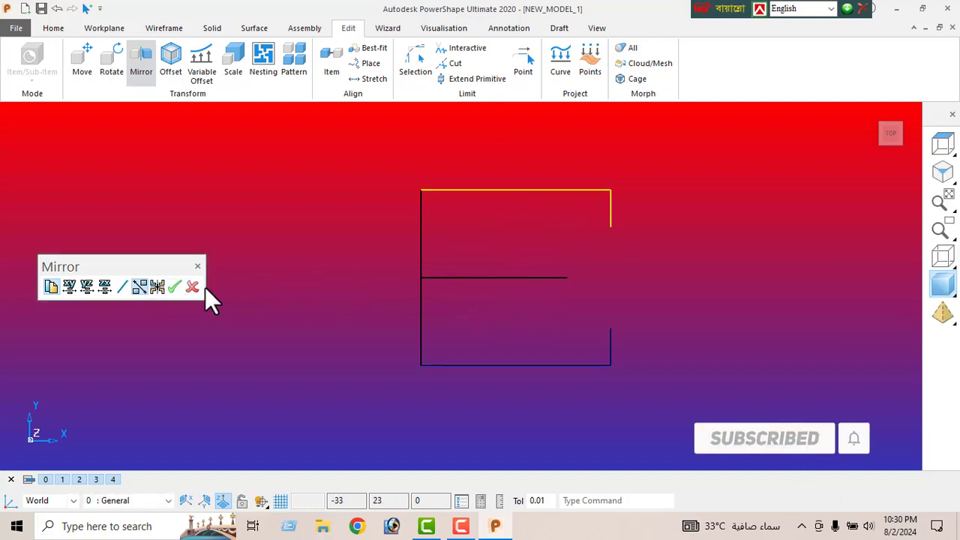
{"action": "left_click", "coordinate": [193, 287]}
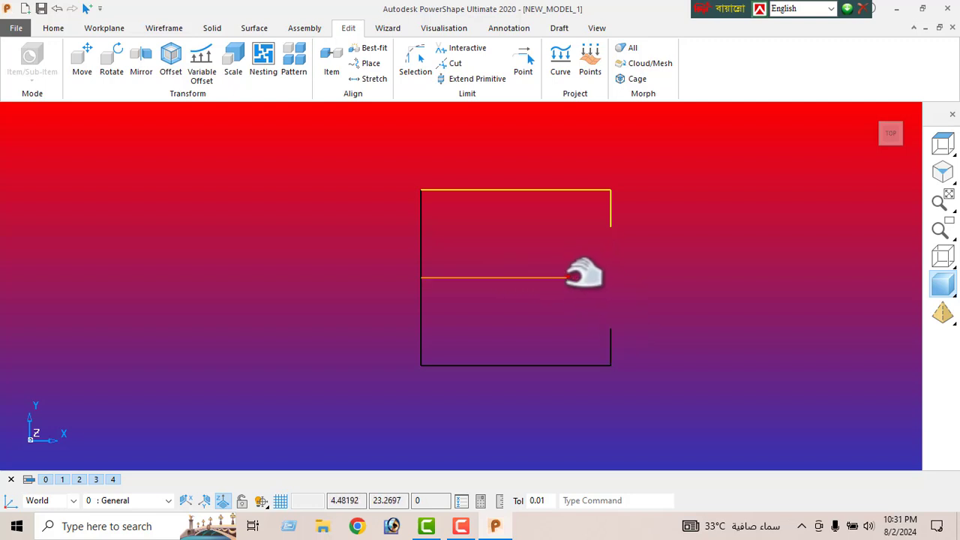
- Draw a fitted arc of radius about 5.25 between the facing ends of the short vertical lines, passing through the middle line's right end
{"action": "left_click", "coordinate": [512, 277]}
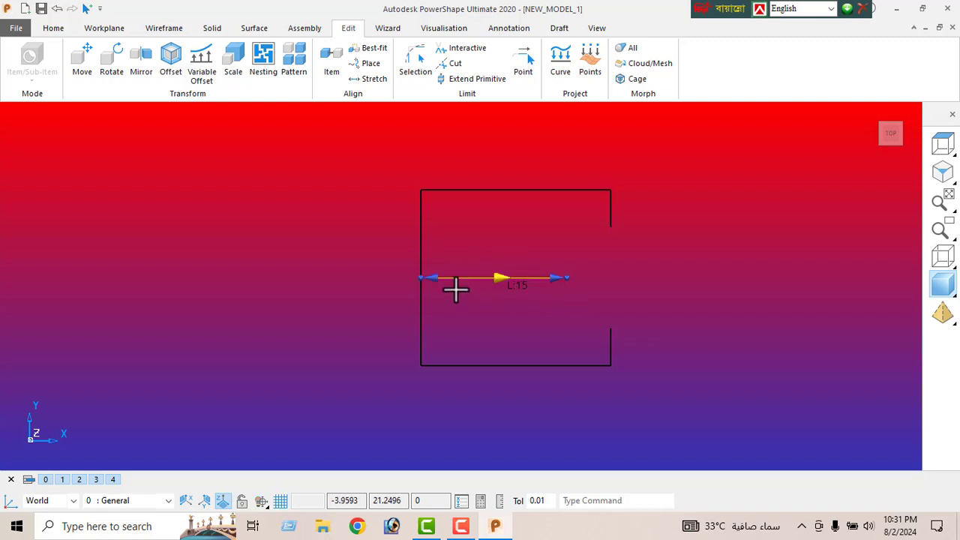
{"action": "left_click", "coordinate": [165, 28]}
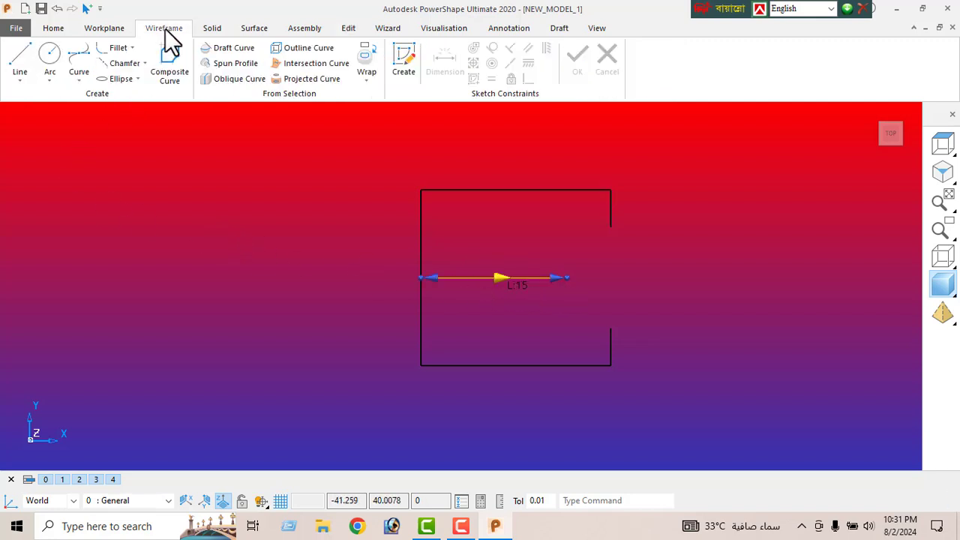
{"action": "left_click", "coordinate": [51, 81]}
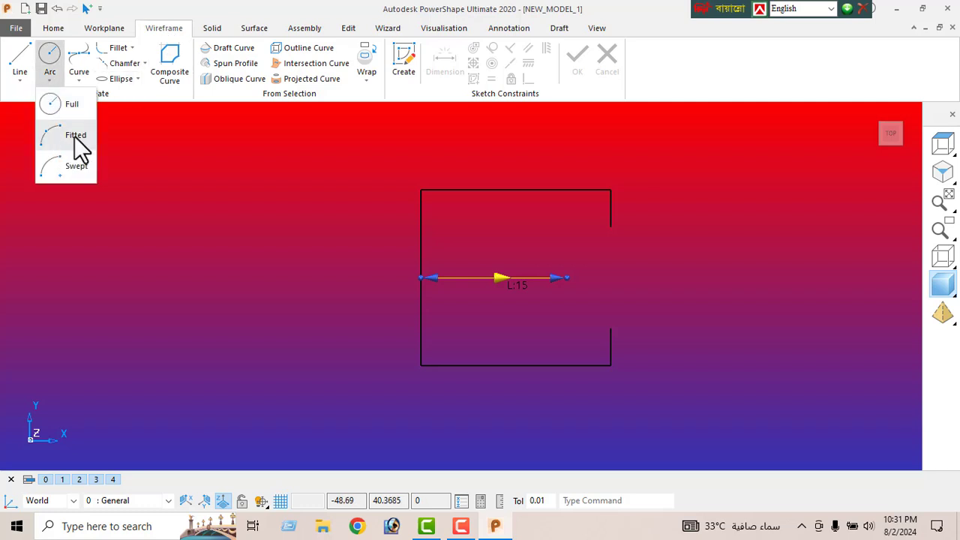
{"action": "left_click", "coordinate": [76, 136]}
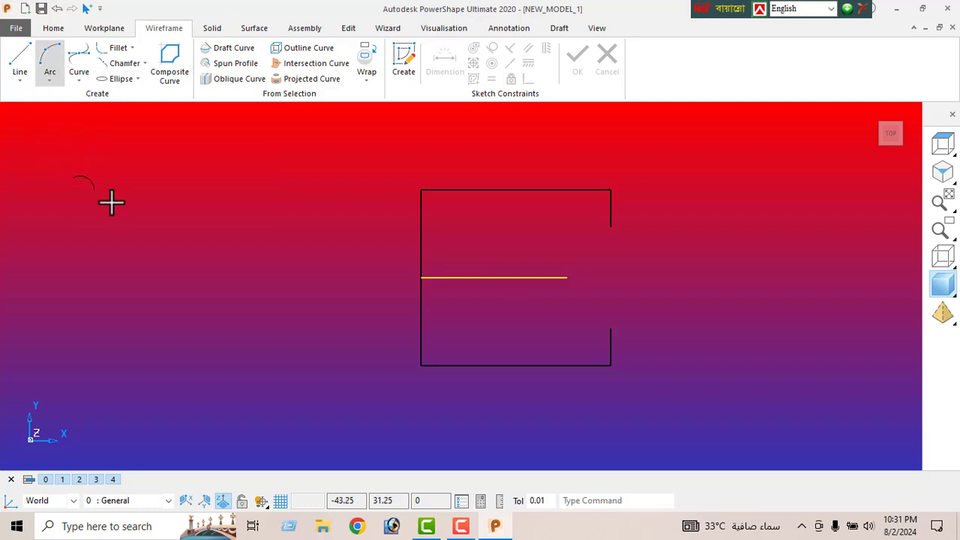
{"action": "left_click", "coordinate": [611, 228]}
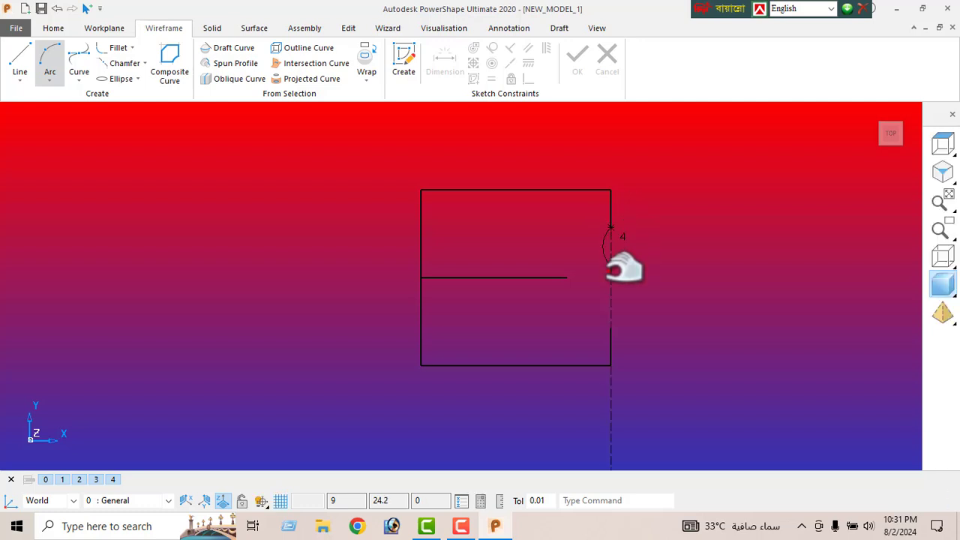
{"action": "left_click", "coordinate": [611, 328]}
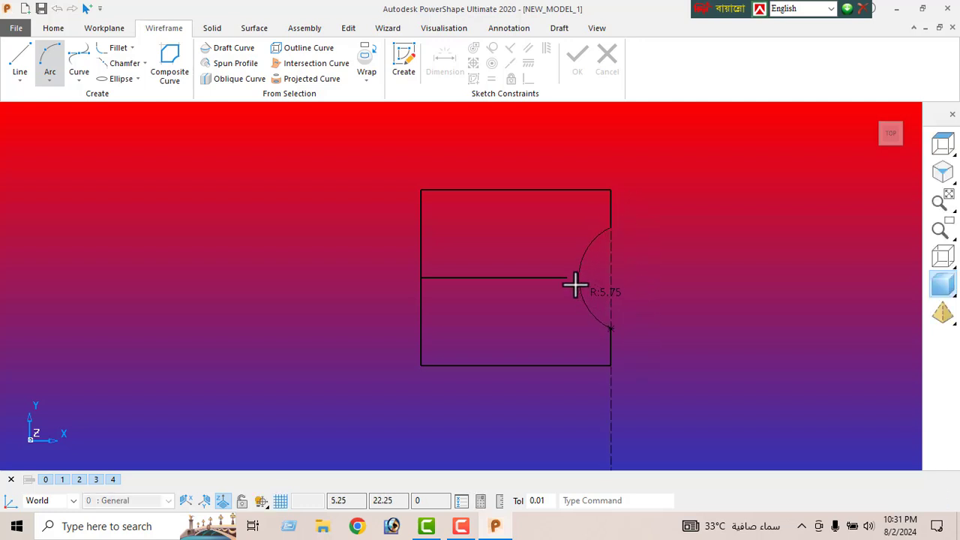
{"action": "left_click", "coordinate": [568, 278]}
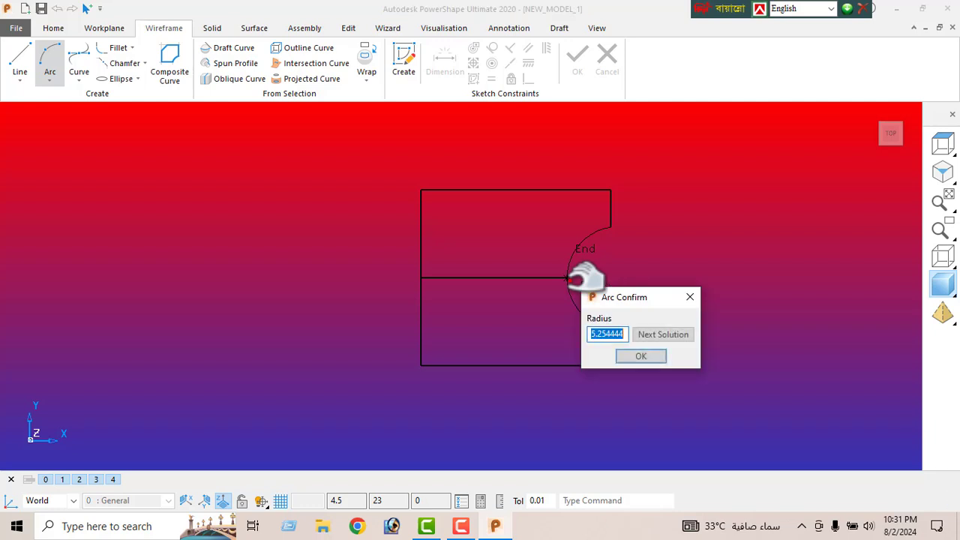
{"action": "left_click", "coordinate": [636, 355]}
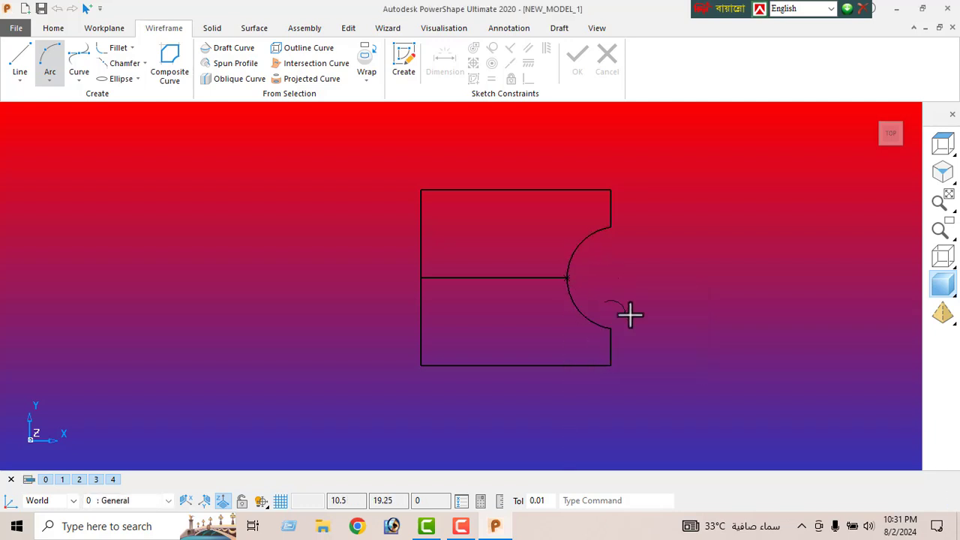
{"action": "right_click", "coordinate": [161, 191]}
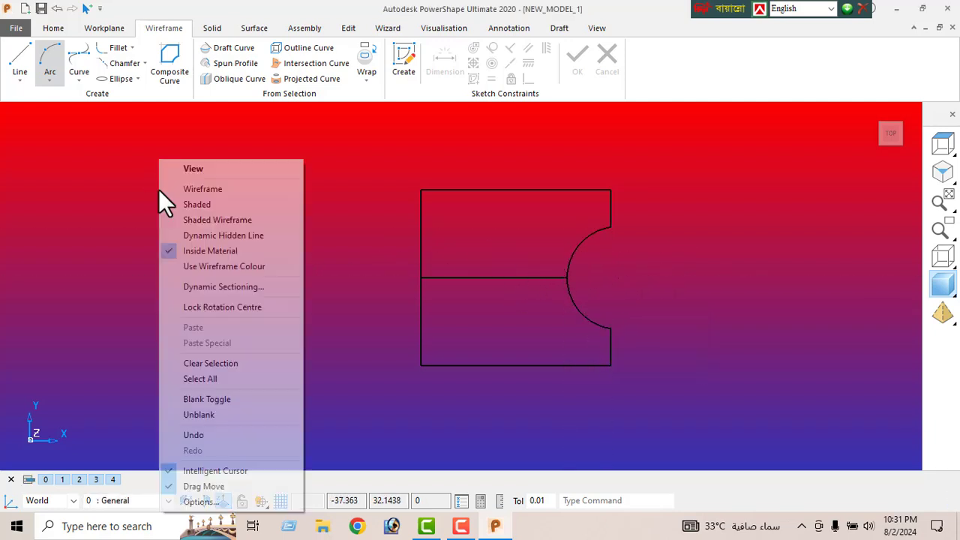
{"action": "left_click", "coordinate": [197, 166]}
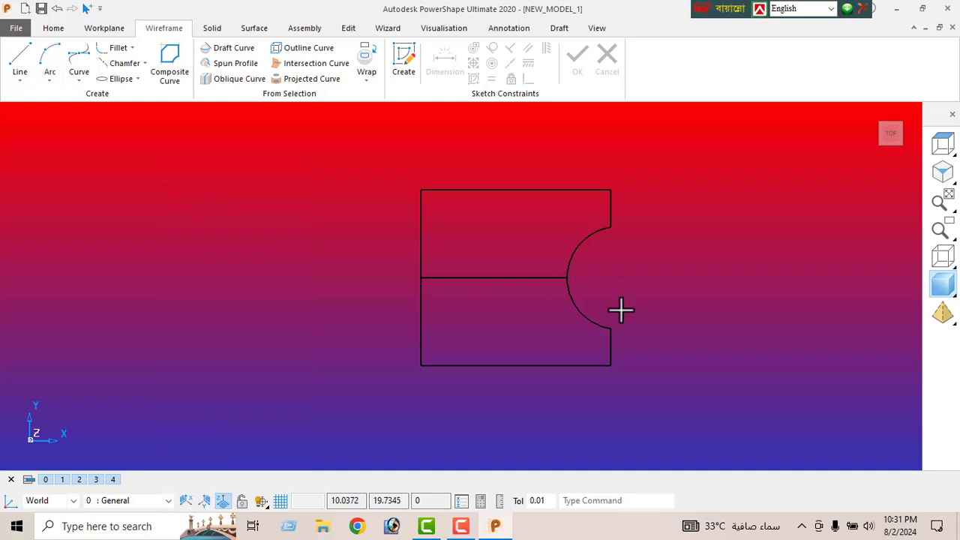
- Add a radial dimension to the groove arc, placed outside the profile up and to the right
{"action": "left_click", "coordinate": [577, 309]}
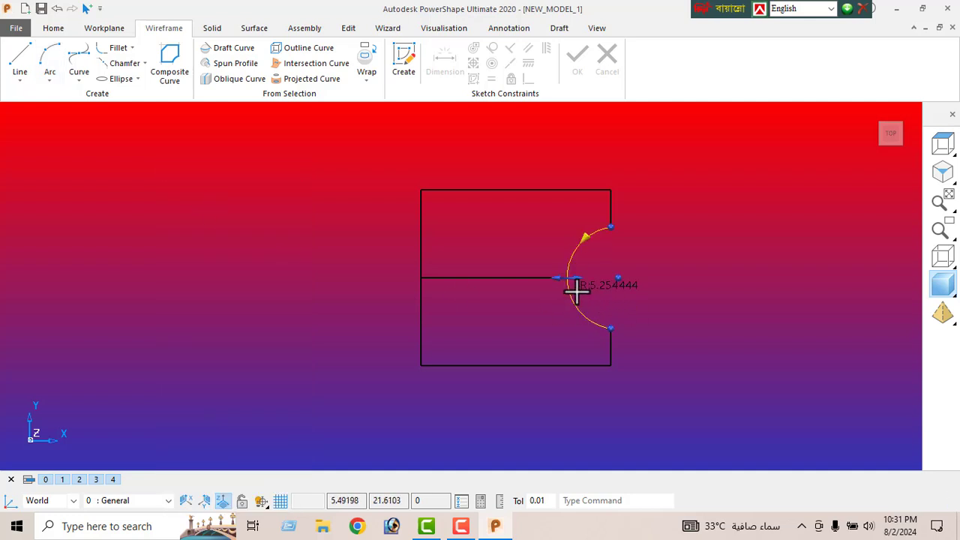
{"action": "left_click", "coordinate": [506, 30]}
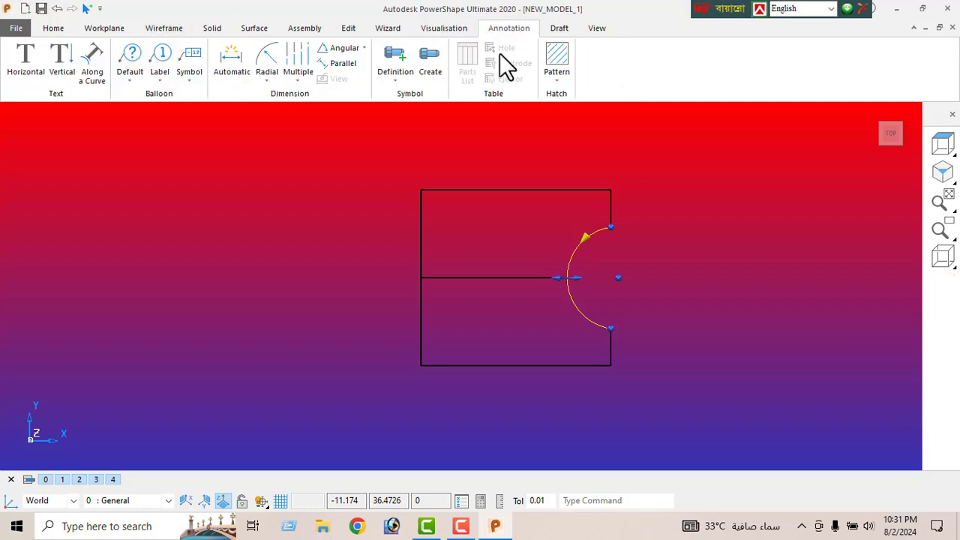
{"action": "left_click", "coordinate": [261, 66]}
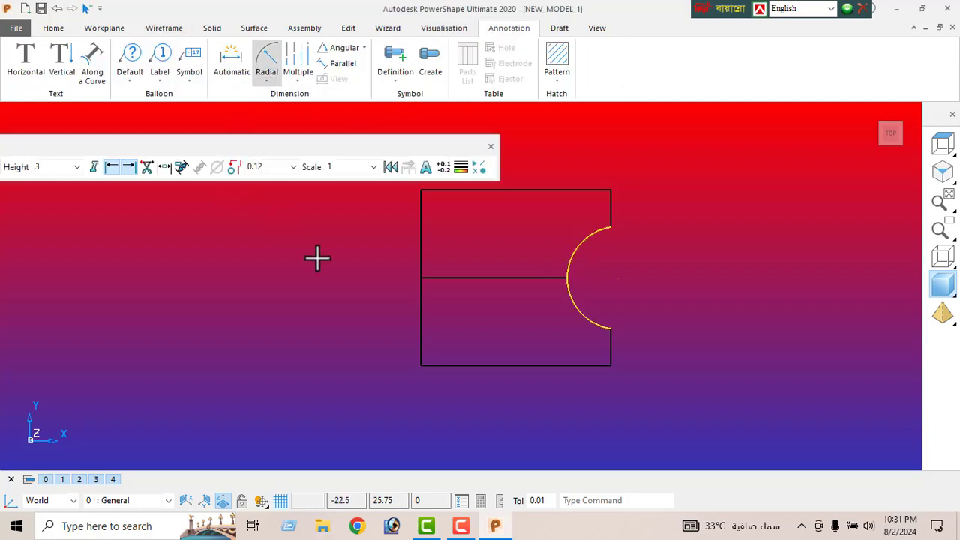
{"action": "left_click", "coordinate": [568, 297]}
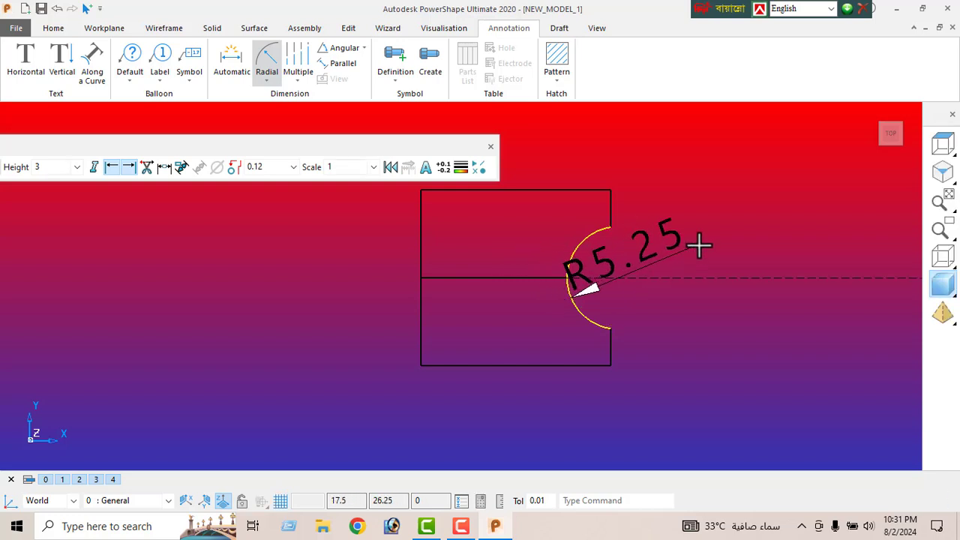
{"action": "left_click", "coordinate": [769, 210]}
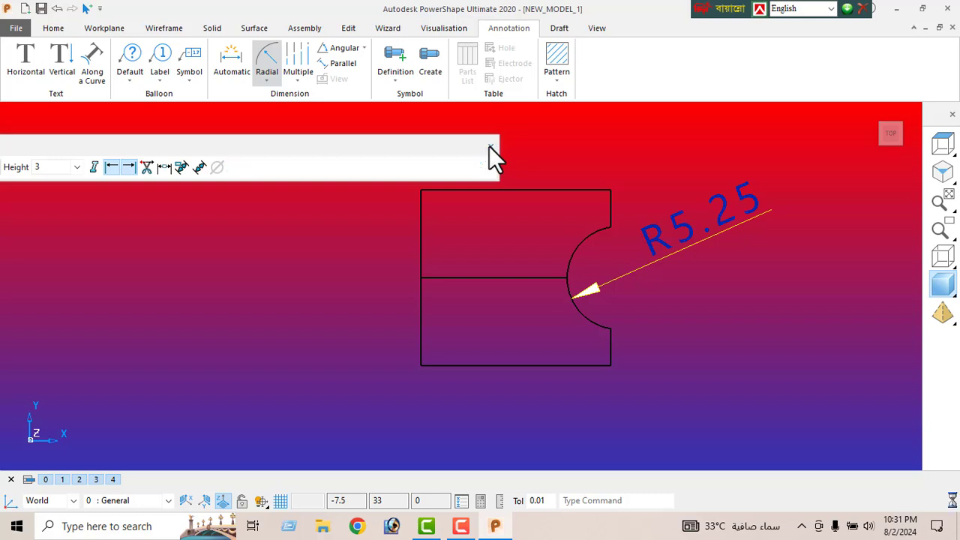
{"action": "left_click", "coordinate": [490, 146]}
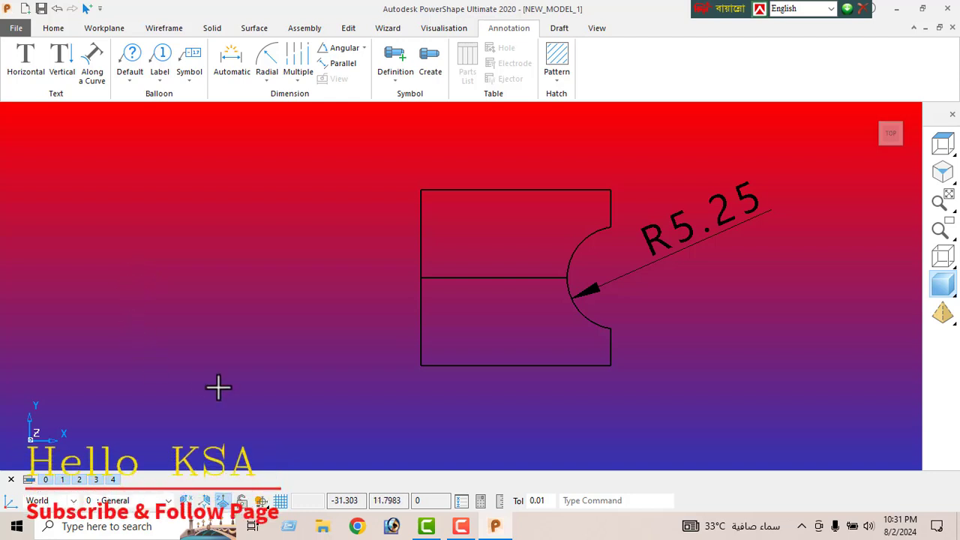
- Offset a copy of the top horizontal line downward to Y 28.5
{"action": "left_click", "coordinate": [492, 191]}
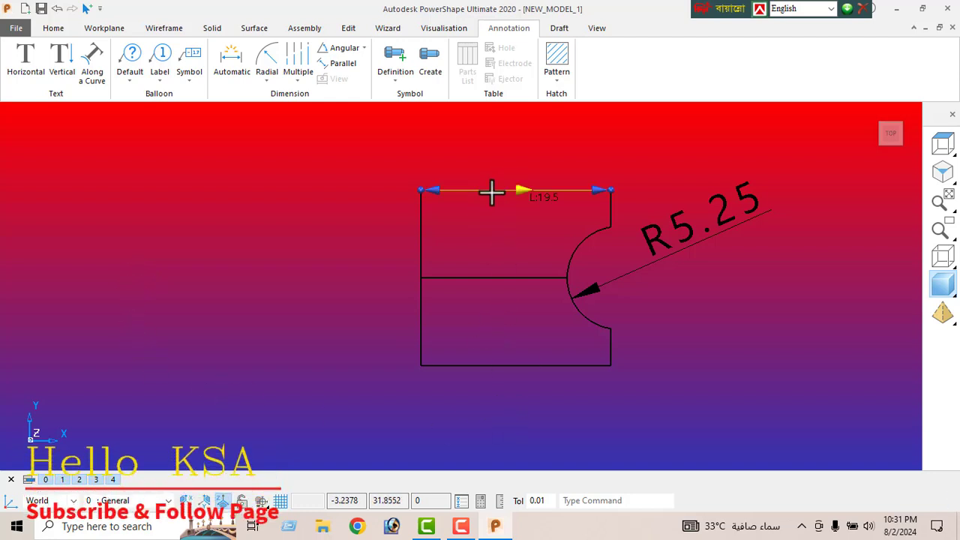
{"action": "left_click", "coordinate": [348, 27]}
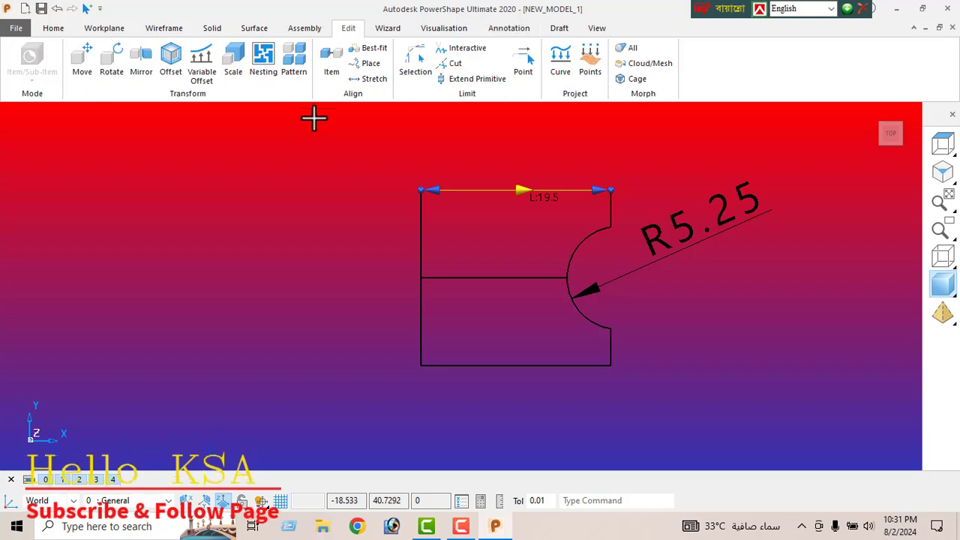
{"action": "left_click", "coordinate": [170, 67]}
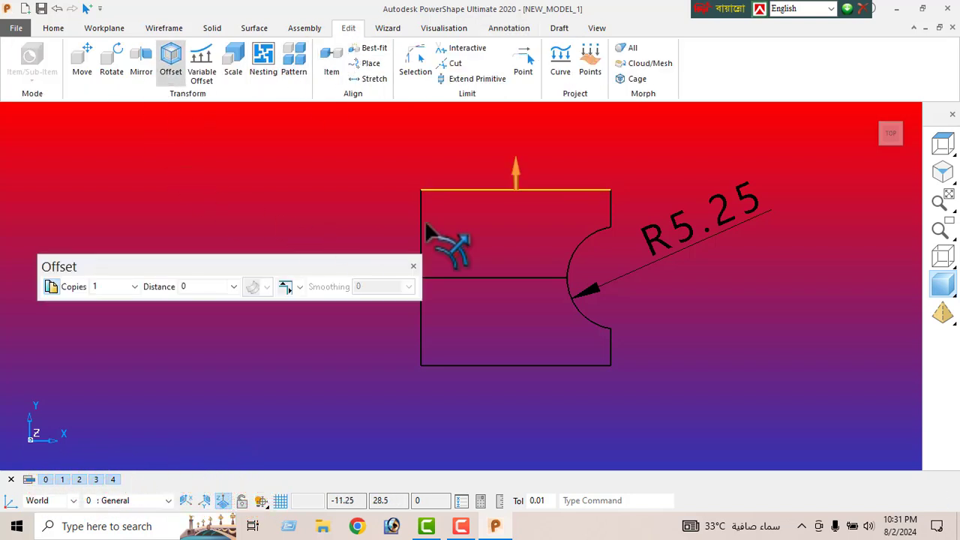
{"action": "double_click", "coordinate": [203, 287]}
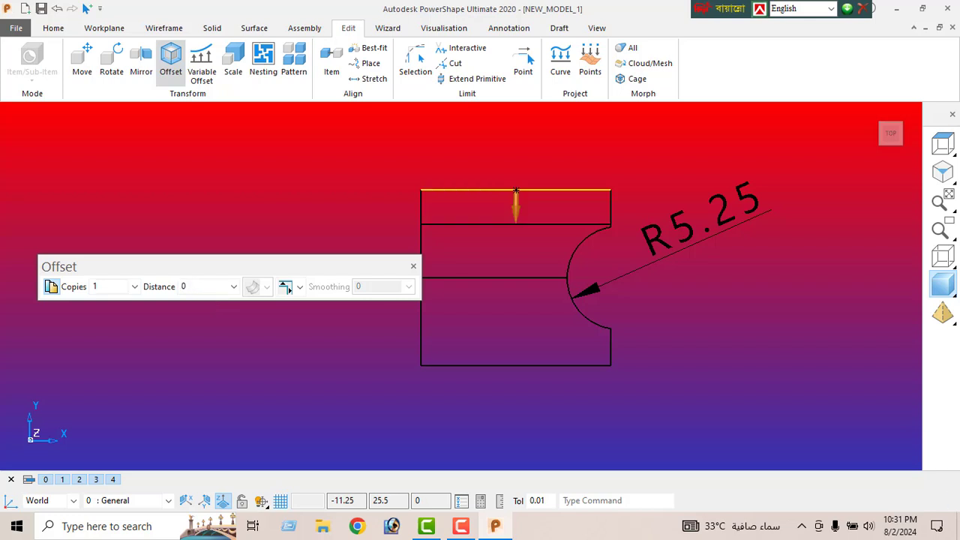
{"action": "left_click", "coordinate": [412, 264]}
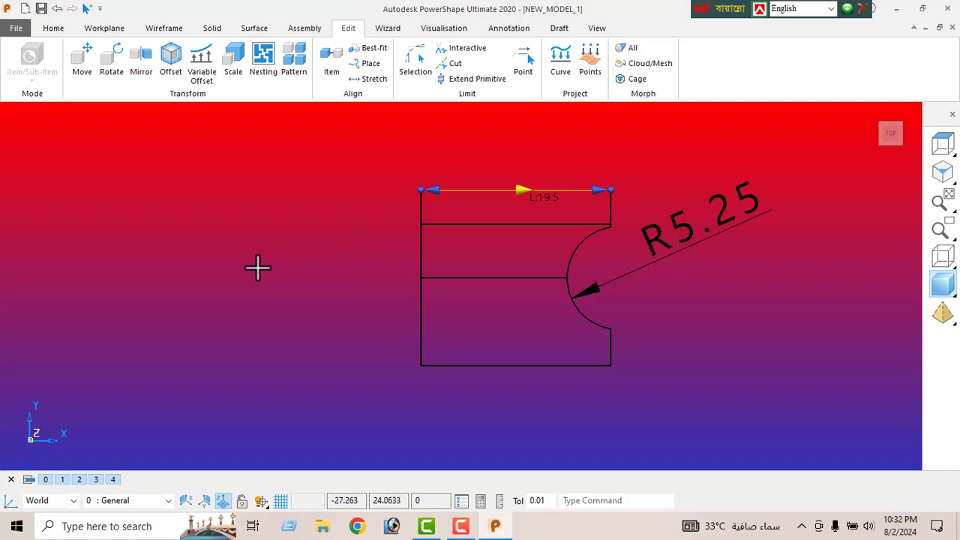
{"action": "right_click", "coordinate": [179, 192]}
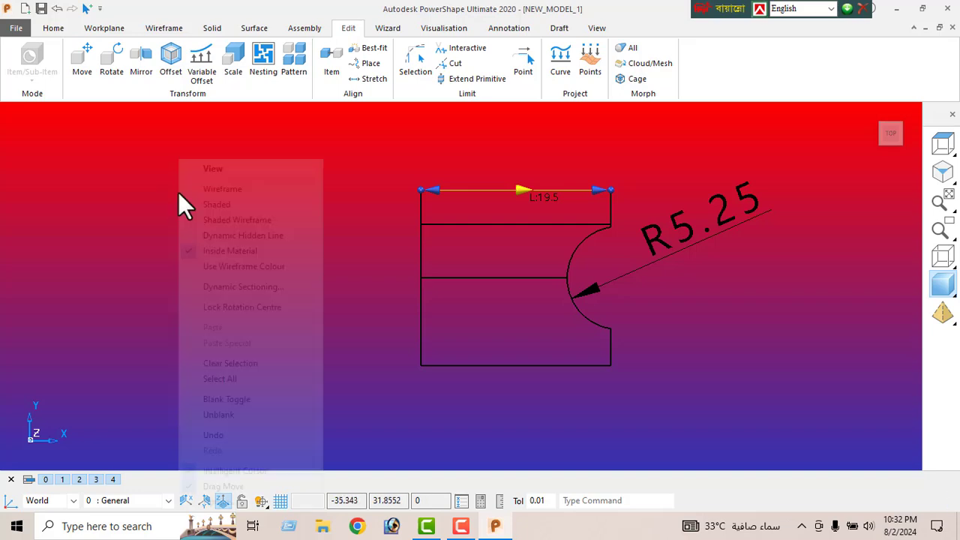
{"action": "left_click", "coordinate": [217, 174]}
- Set the offset horizontal line's length to 25/2 (12.5)
{"action": "double_click", "coordinate": [506, 224]}
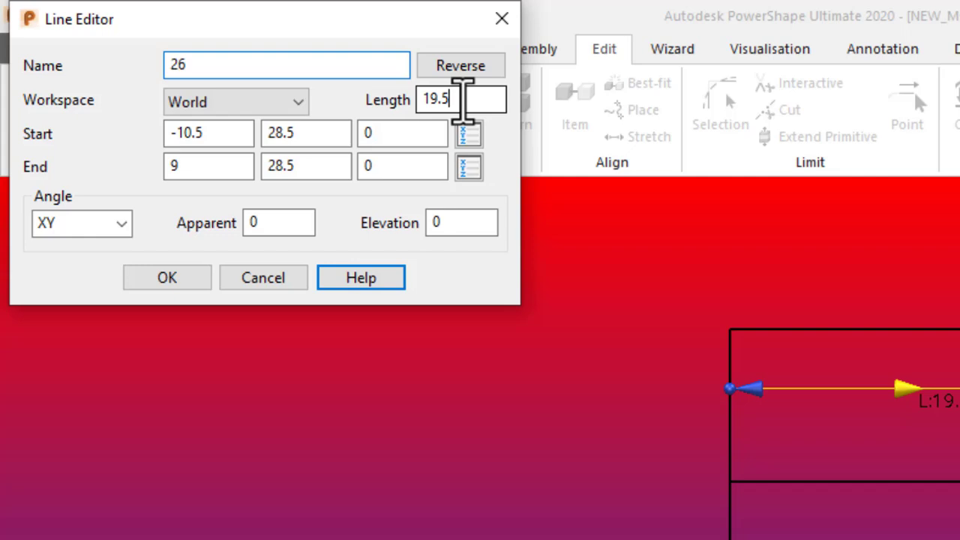
{"action": "left_click_drag", "start_coordinate": [464, 99], "coordinate": [374, 163]}
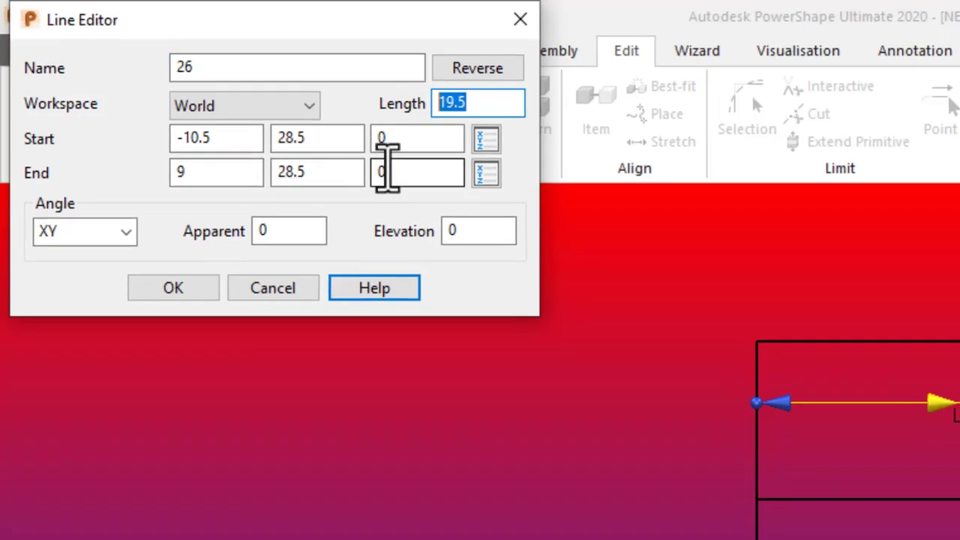
{"action": "type", "text": "25/2"}
{"action": "key", "text": "Return"}
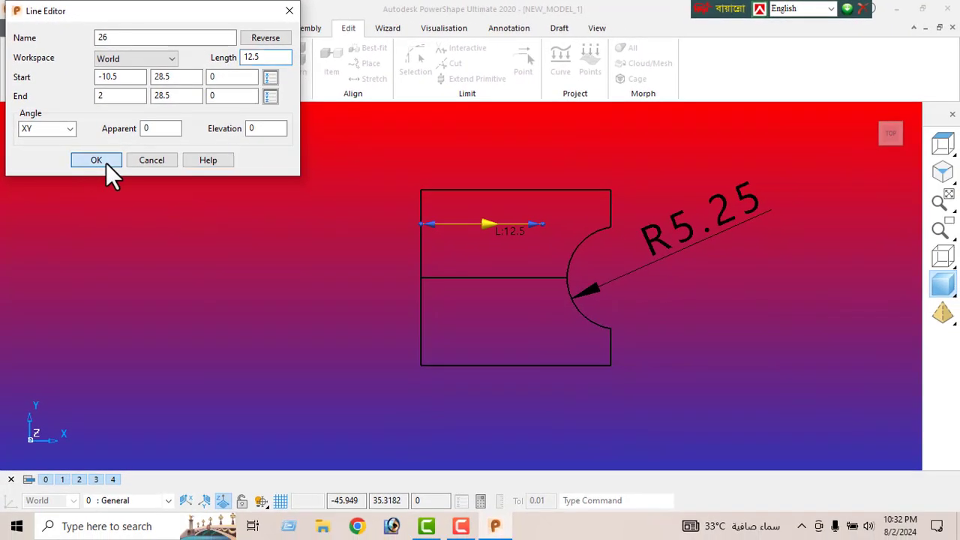
{"action": "left_click", "coordinate": [106, 167]}
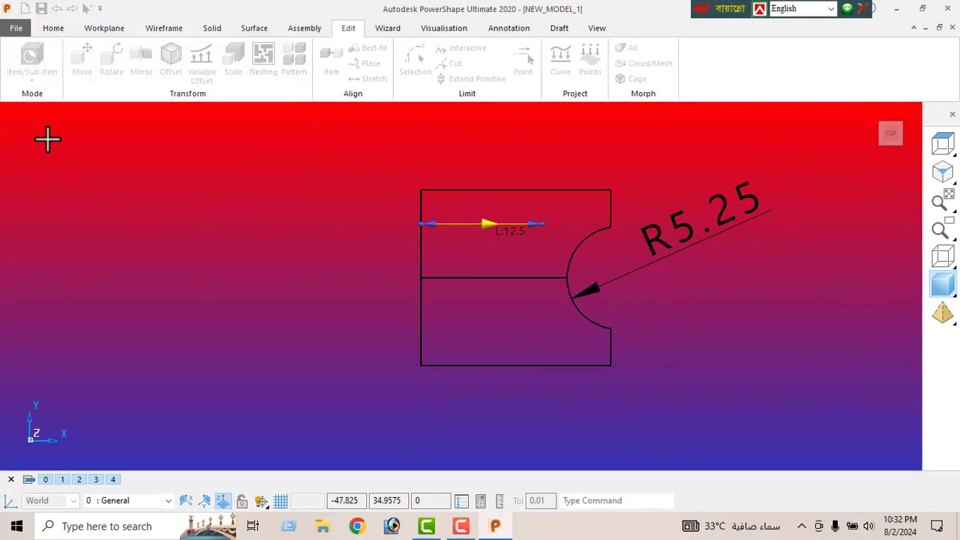
- Draw a line 1 down from the 12.5 line's right end, and another from there horizontally to the profile's left edge
{"action": "left_click", "coordinate": [160, 30]}
{"action": "left_click", "coordinate": [23, 67]}
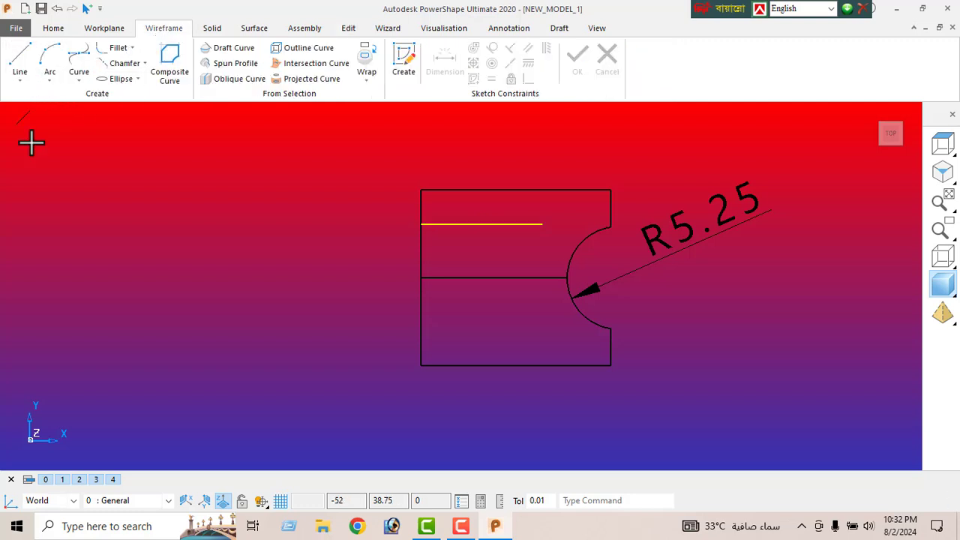
{"action": "left_click", "coordinate": [542, 224]}
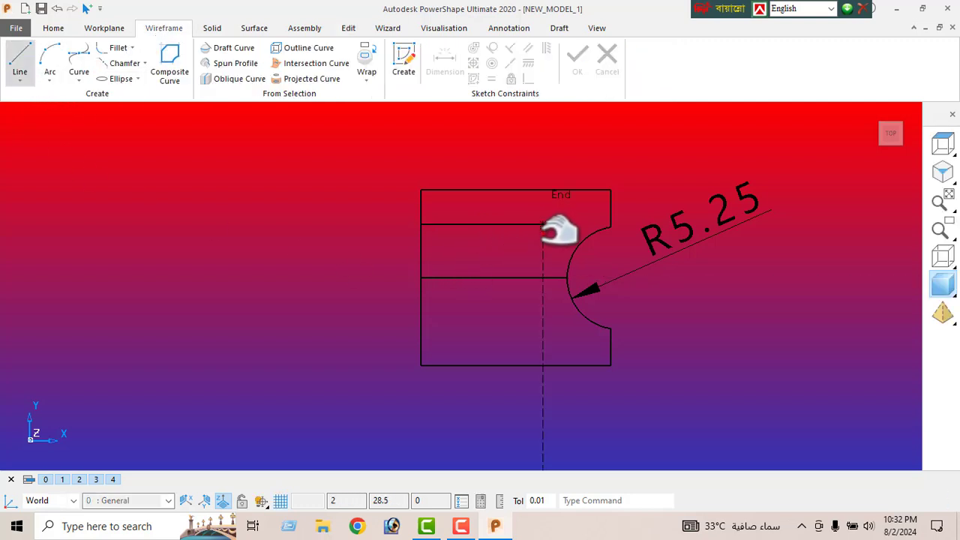
{"action": "left_click", "coordinate": [541, 233]}
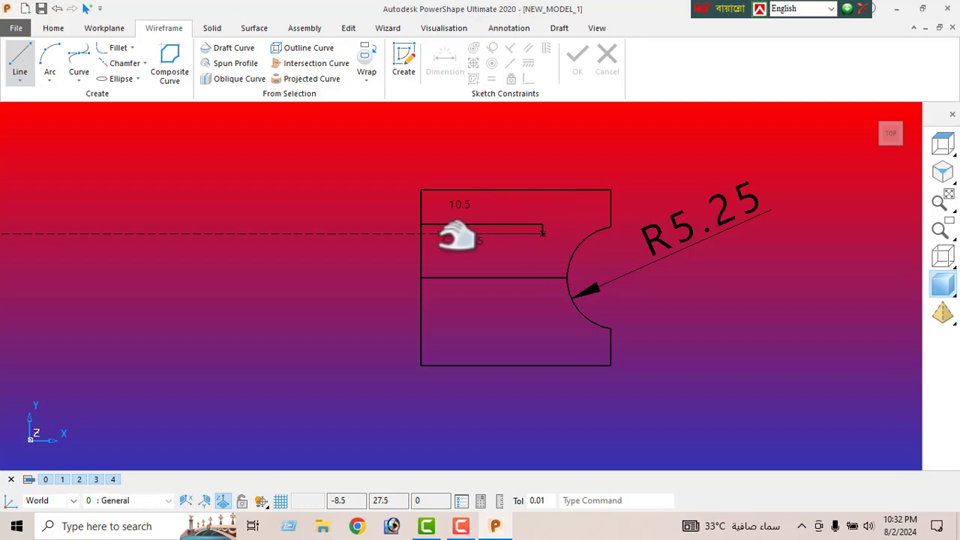
{"action": "left_click", "coordinate": [428, 234]}
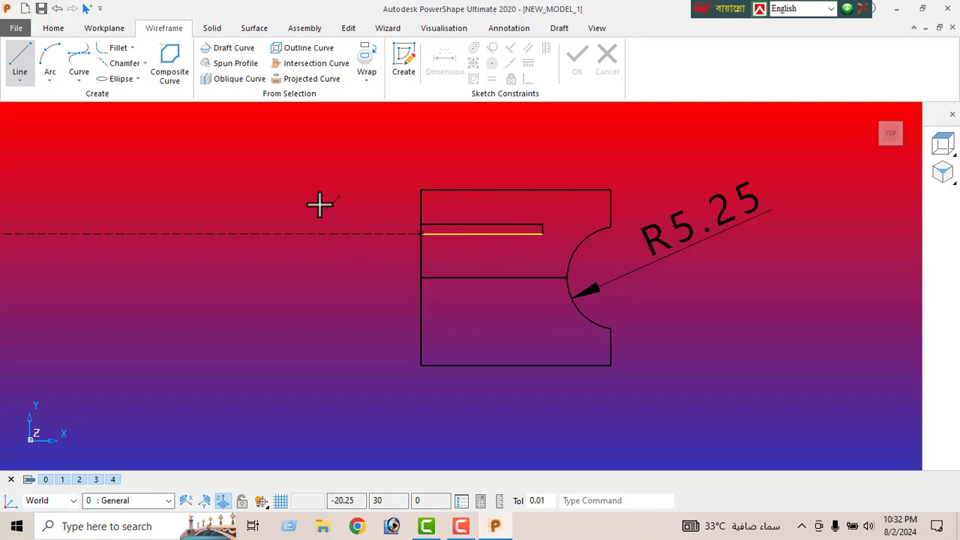
{"action": "right_click", "coordinate": [210, 148]}
{"action": "left_click", "coordinate": [242, 157]}
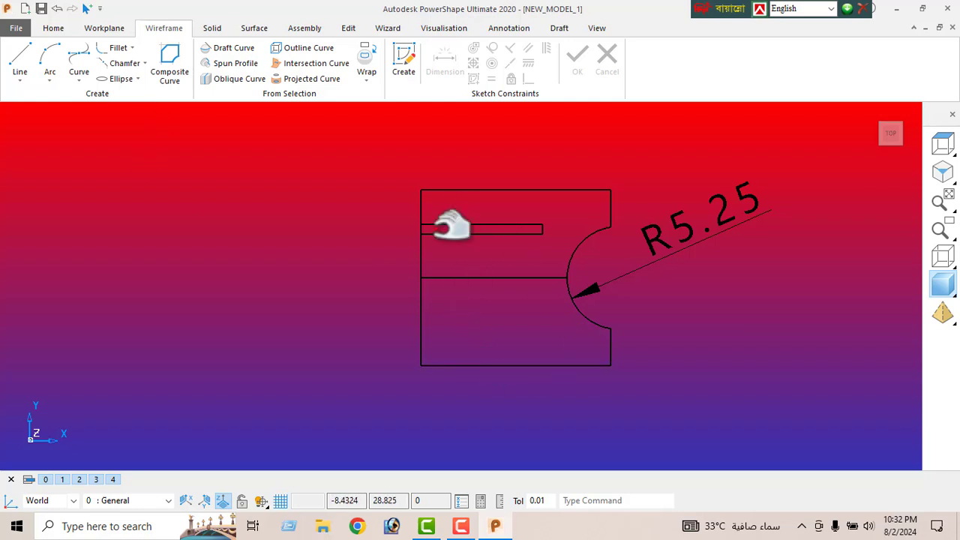
- Create a closed composite curve around the thin inner rectangle
{"action": "left_click", "coordinate": [175, 65]}
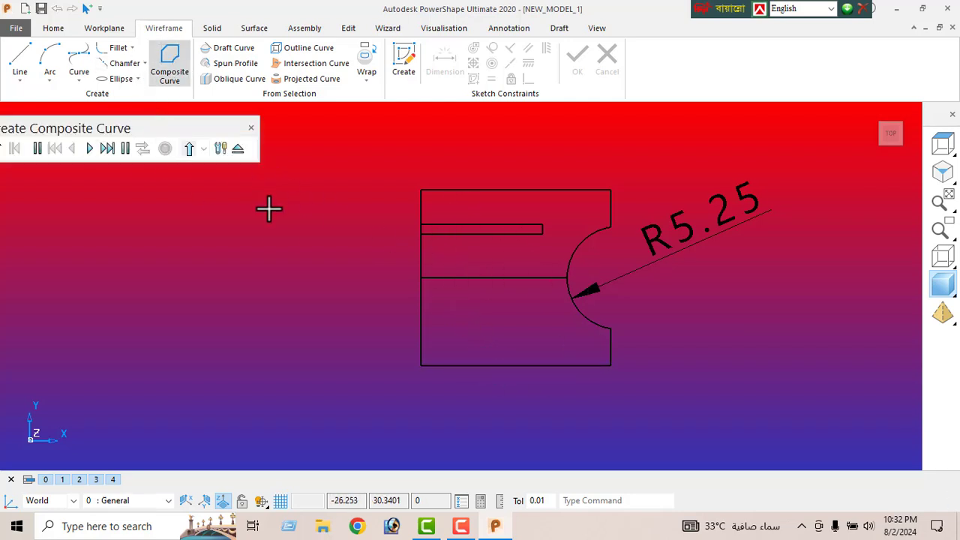
{"action": "left_click", "coordinate": [465, 222]}
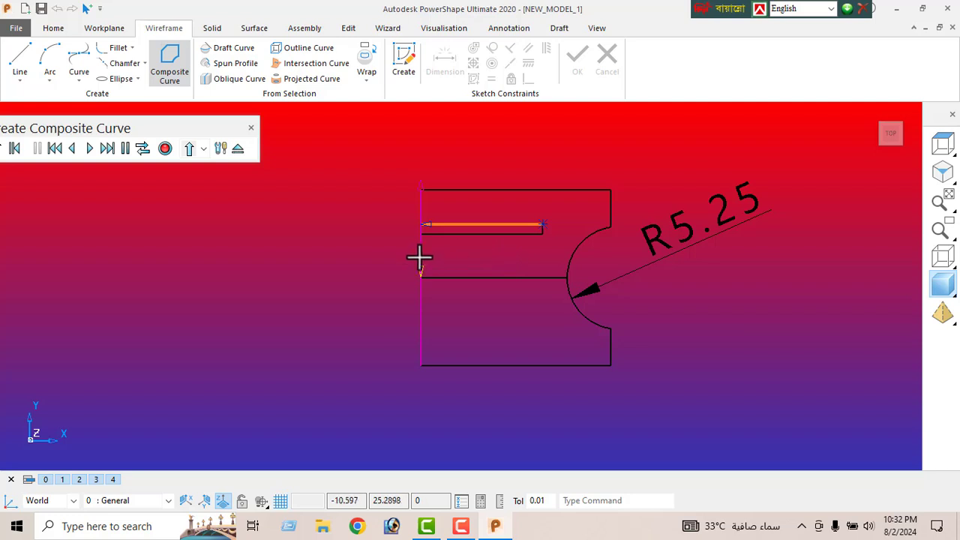
{"action": "left_click", "coordinate": [467, 233]}
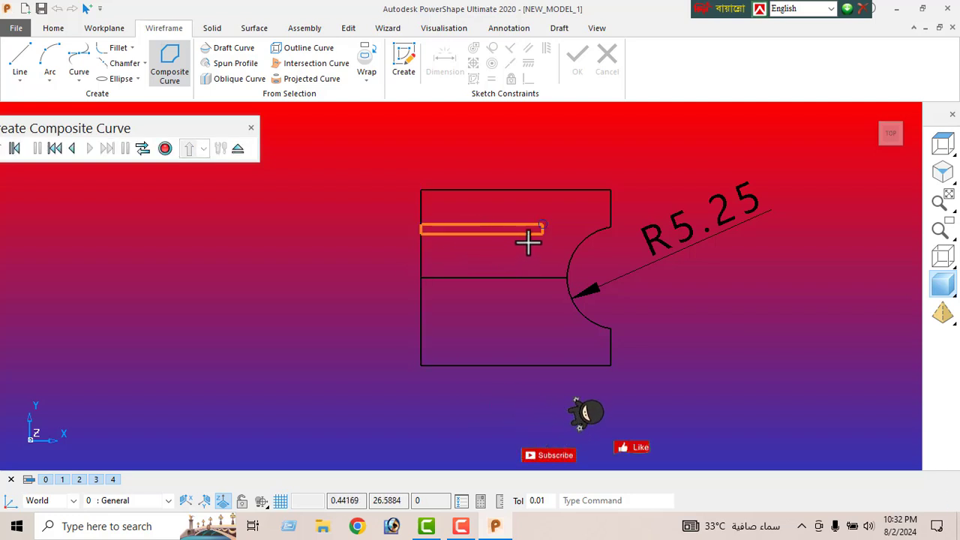
{"action": "left_click", "coordinate": [165, 148]}
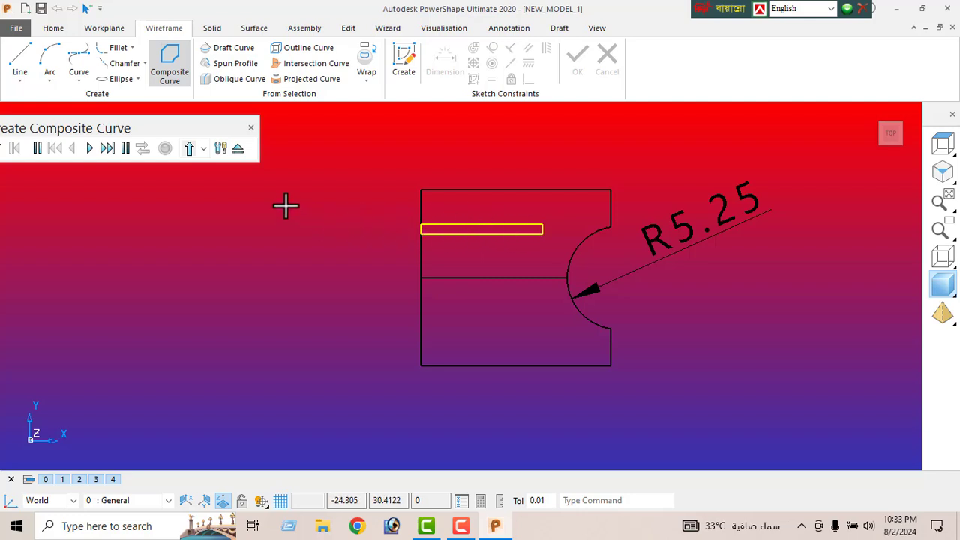
- Create a closed composite curve around the outer profile including the groove arc, and delete the leftover middle line
{"action": "left_click", "coordinate": [480, 191]}
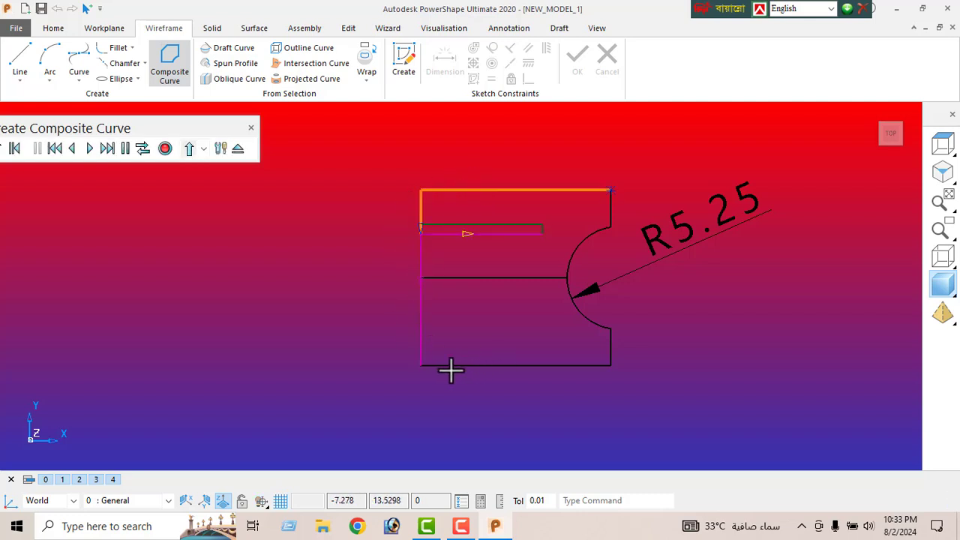
{"action": "left_click", "coordinate": [421, 282]}
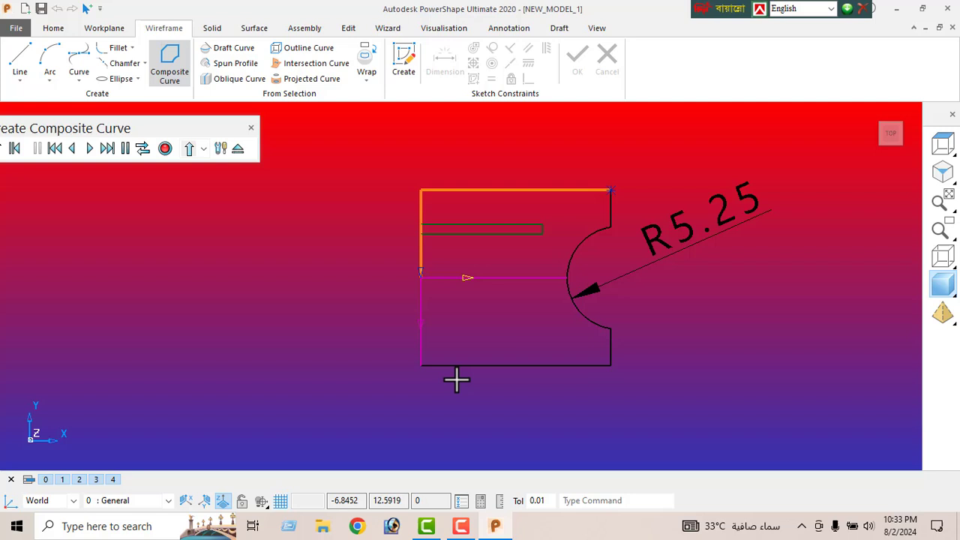
{"action": "left_click", "coordinate": [422, 327]}
{"action": "left_click", "coordinate": [581, 241]}
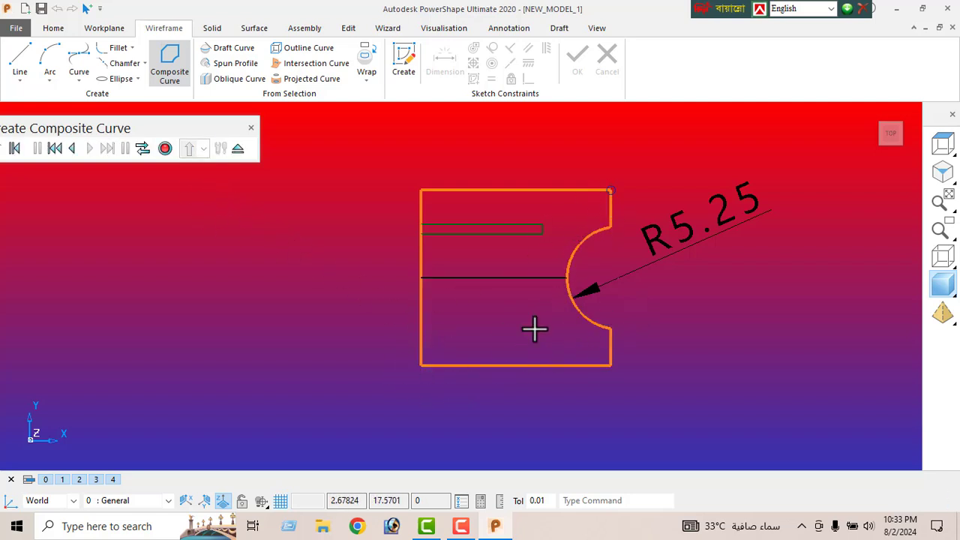
{"action": "left_click", "coordinate": [165, 147]}
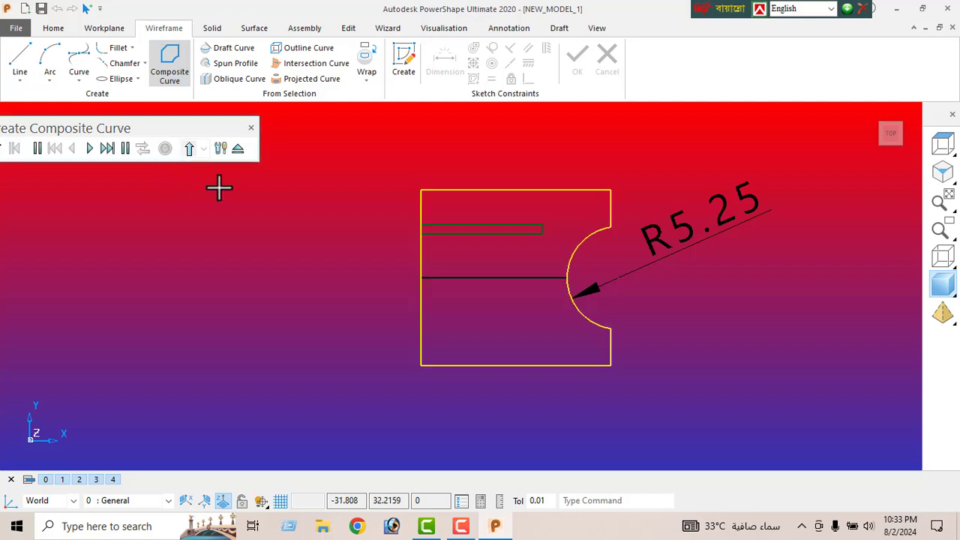
{"action": "left_click", "coordinate": [238, 149]}
{"action": "left_click", "coordinate": [510, 277]}
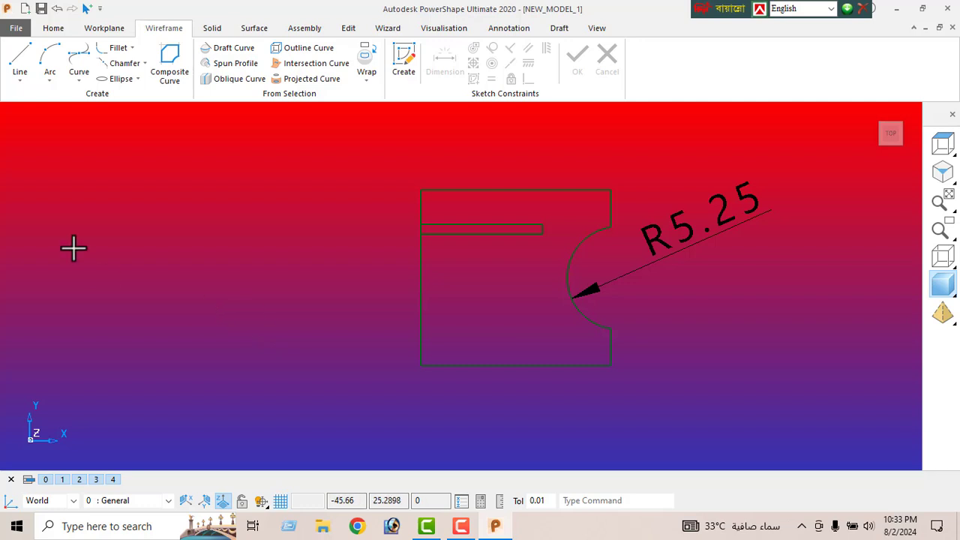
- Place a workplane at the lower-left corner of the profile
{"action": "left_click", "coordinate": [102, 30]}
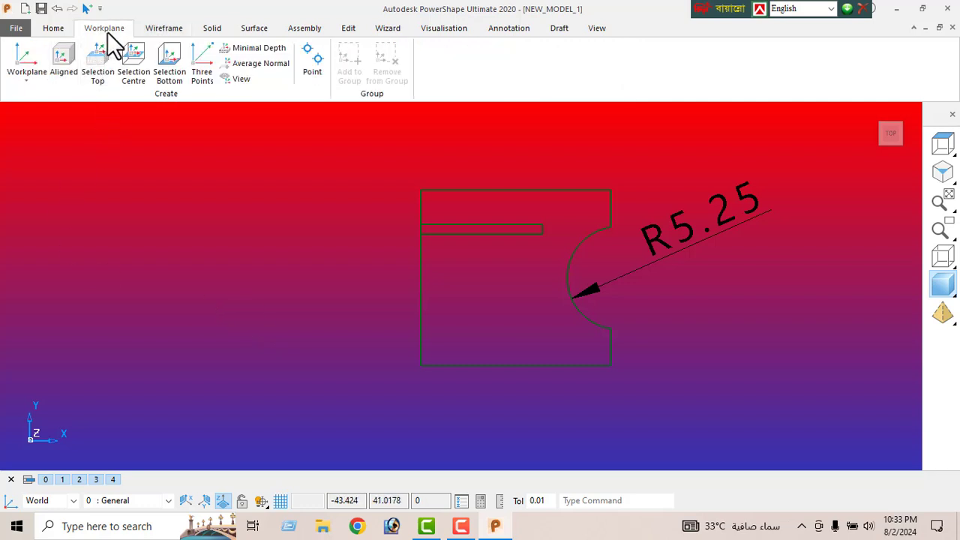
{"action": "left_click", "coordinate": [24, 75]}
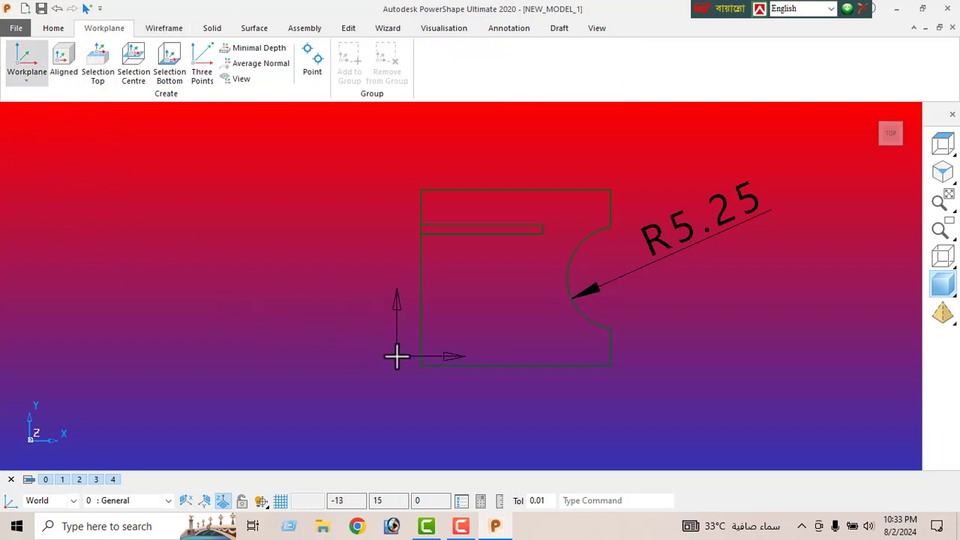
{"action": "left_click", "coordinate": [438, 364]}
{"action": "right_click", "coordinate": [139, 203]}
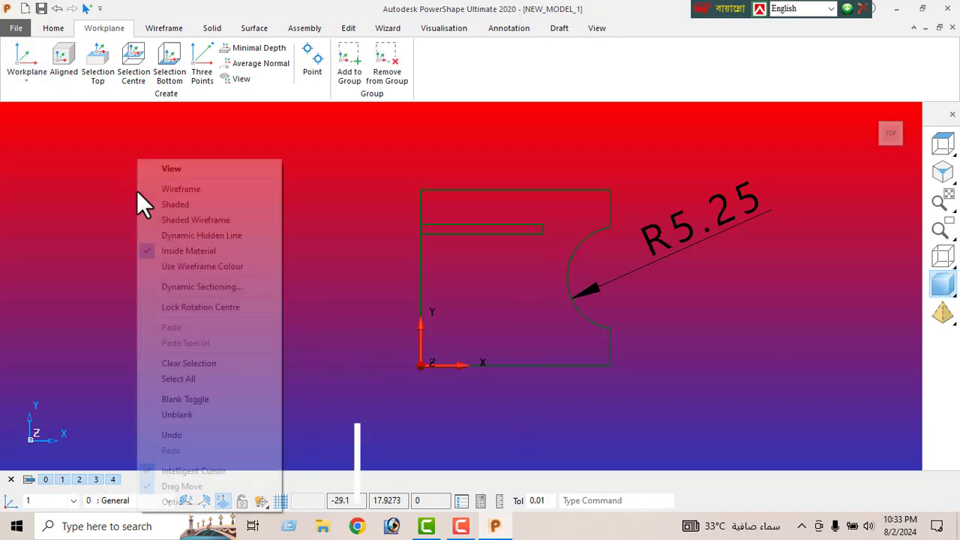
{"action": "left_click", "coordinate": [177, 168]}
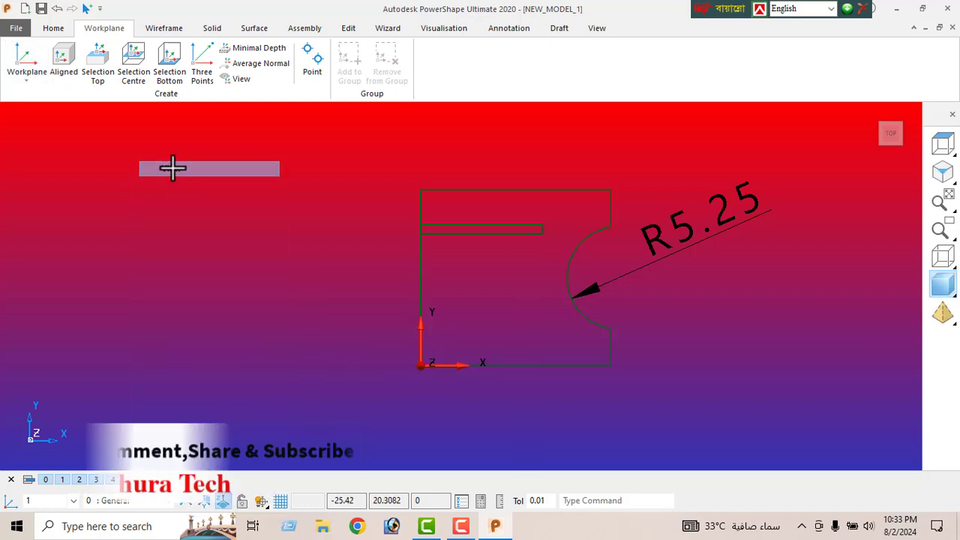
- Revolve the outer profile curve into a solid around the workplane's Y axis
{"action": "left_click", "coordinate": [409, 272]}
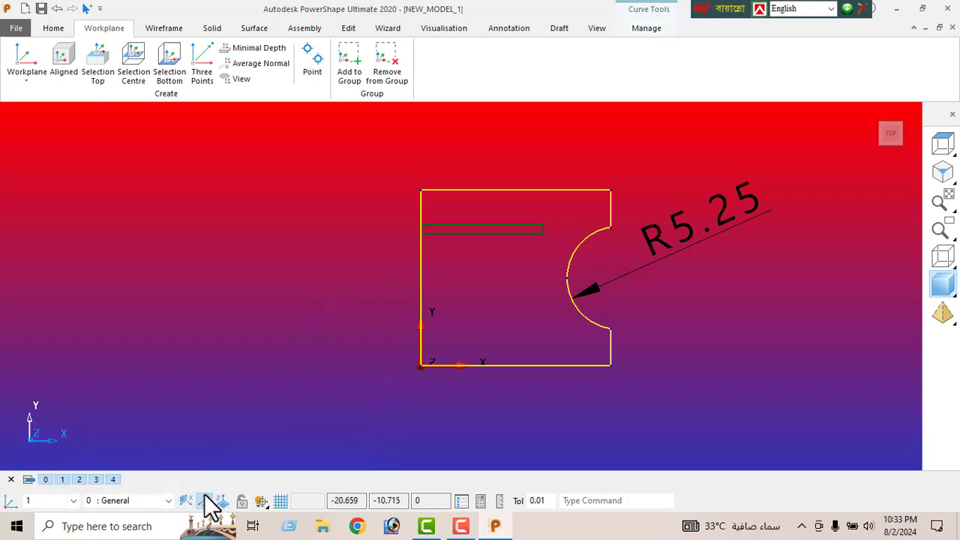
{"action": "left_click", "coordinate": [212, 28]}
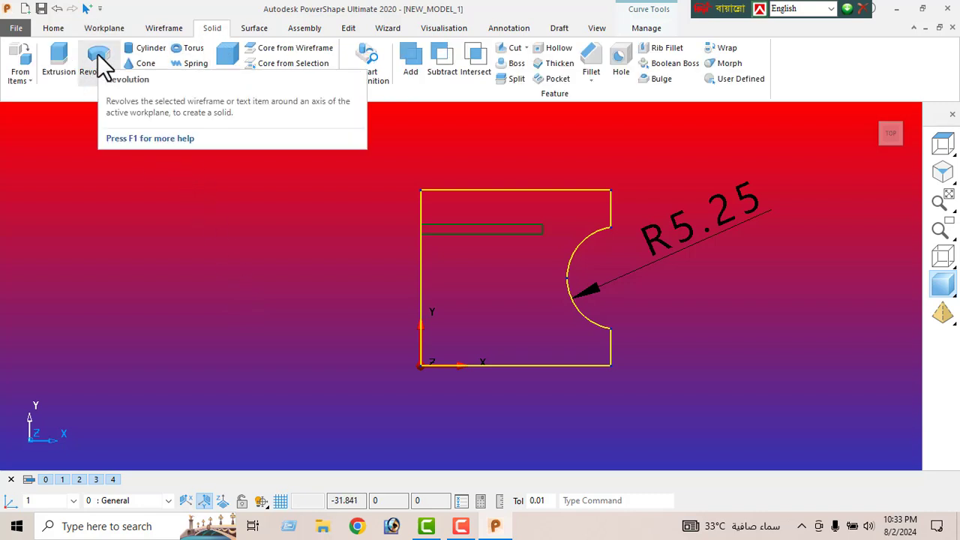
{"action": "left_click", "coordinate": [99, 68]}
{"action": "middle_click_drag", "start_coordinate": [390, 332], "coordinate": [208, 295]}
{"action": "left_click", "coordinate": [126, 225]}
{"action": "middle_click_drag", "start_coordinate": [126, 225], "coordinate": [261, 210]}
- Display the revolved solid as shaded with wireframe and assign it the mold_grey material
{"action": "mouse_move", "coordinate": [946, 288]}
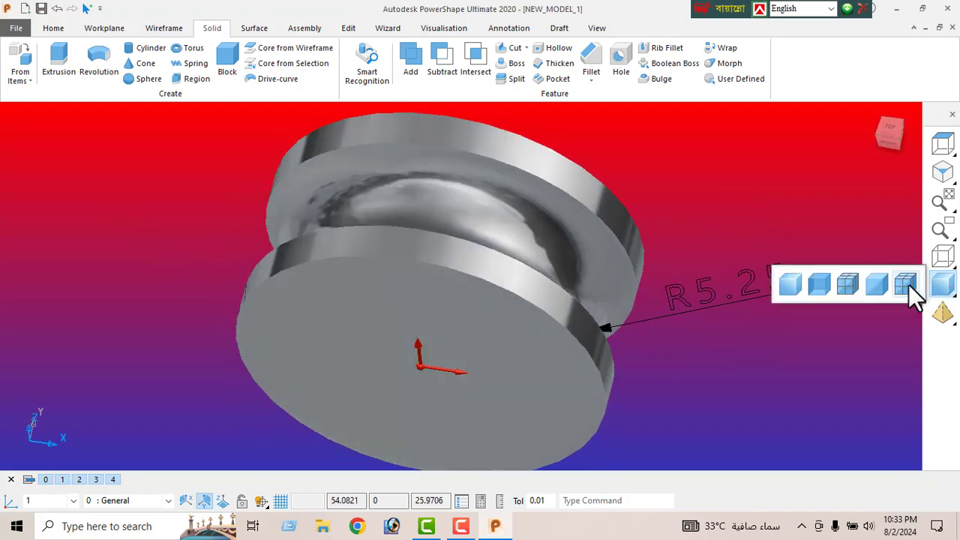
{"action": "left_click", "coordinate": [905, 283]}
{"action": "mouse_move", "coordinate": [849, 291]}
{"action": "middle_mouse_down"}
{"action": "mouse_move", "coordinate": [645, 323]}
{"action": "mouse_move", "coordinate": [640, 290]}
{"action": "mouse_move", "coordinate": [513, 304]}
{"action": "middle_mouse_up"}
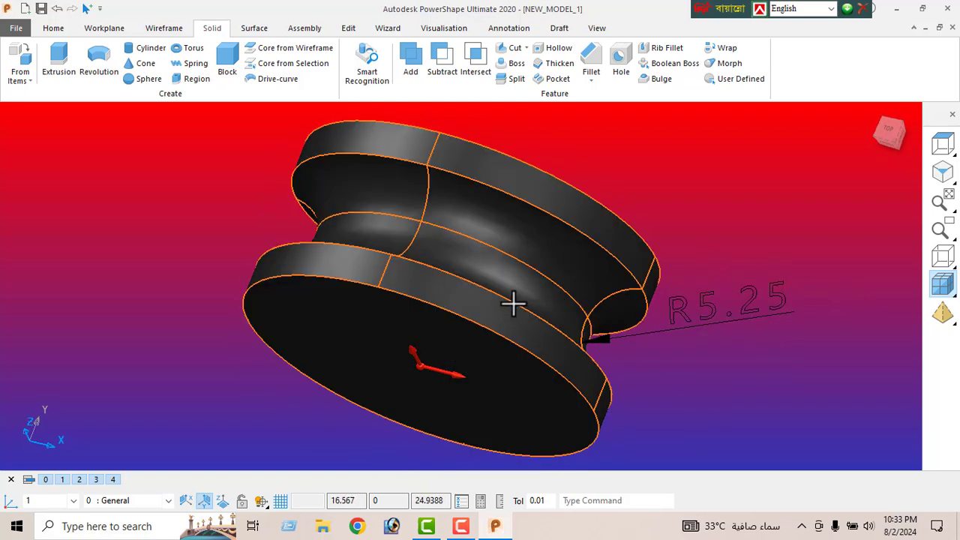
{"action": "left_click", "coordinate": [513, 303]}
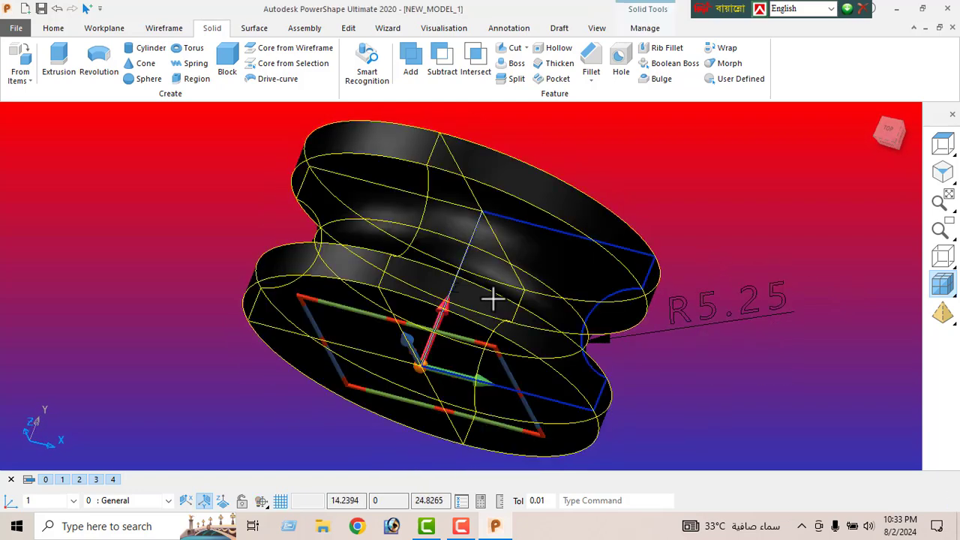
{"action": "left_click", "coordinate": [505, 28]}
{"action": "left_click", "coordinate": [447, 30]}
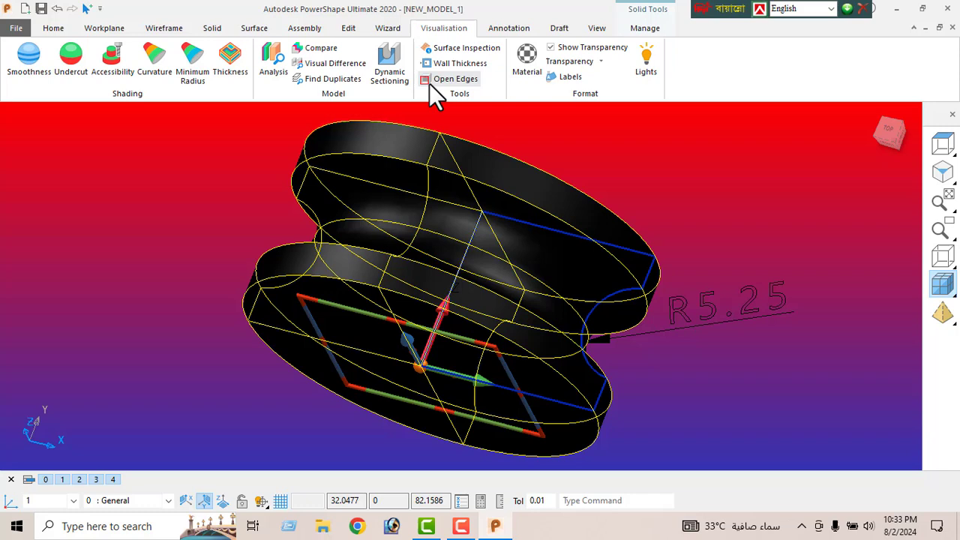
{"action": "left_click", "coordinate": [526, 60]}
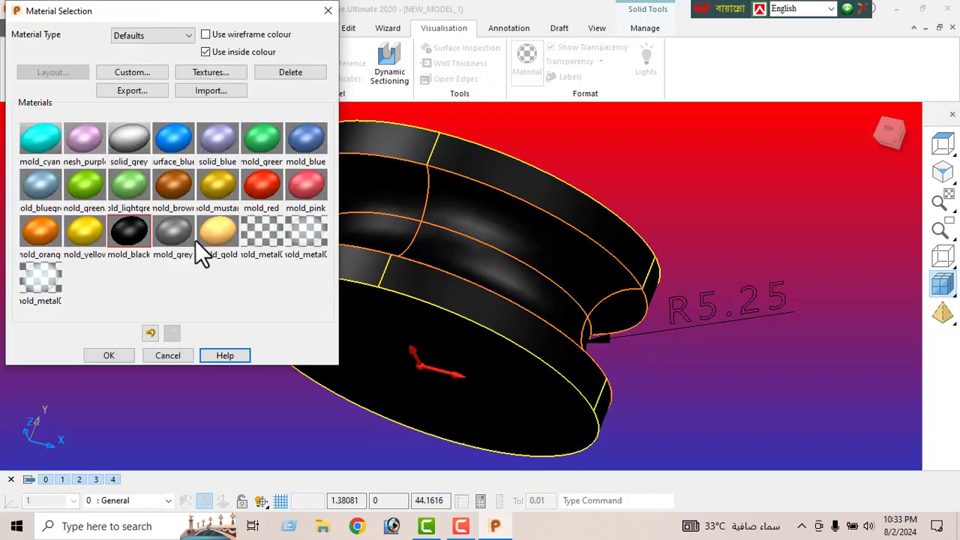
{"action": "left_click", "coordinate": [177, 233]}
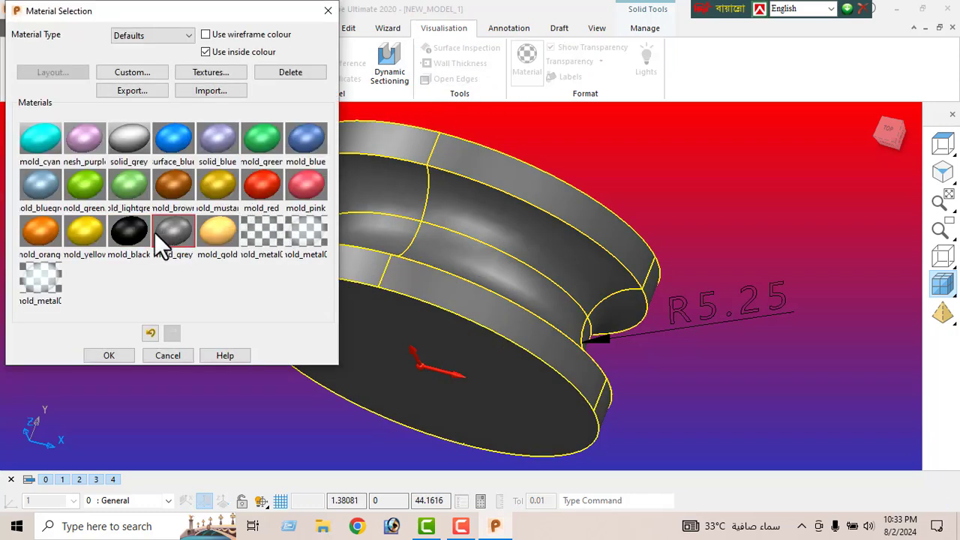
{"action": "left_click", "coordinate": [109, 355]}
{"action": "middle_click_drag", "start_coordinate": [85, 330], "coordinate": [483, 225]}
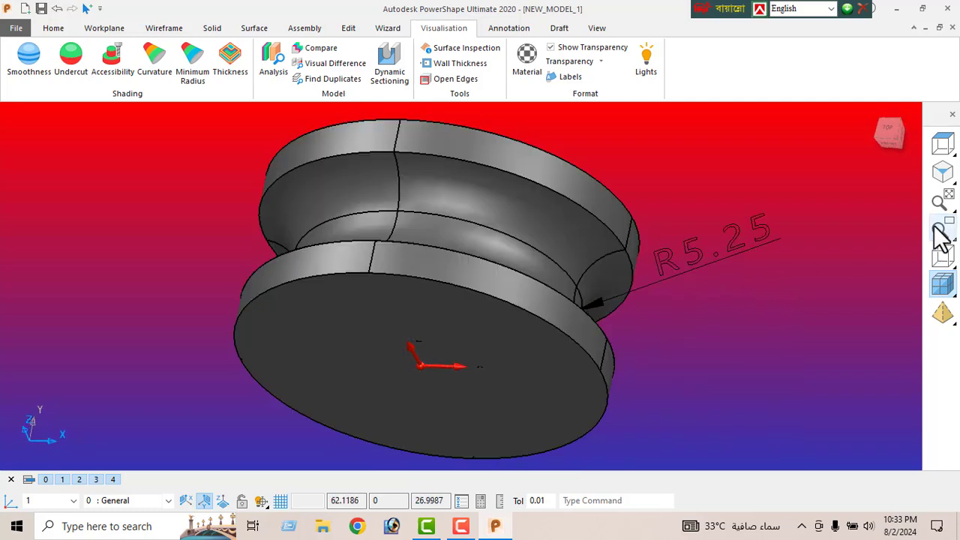
- Switch to wireframe display and revolve the thin inner rectangle curve into a solid disc around the Y axis
{"action": "left_click", "coordinate": [942, 258]}
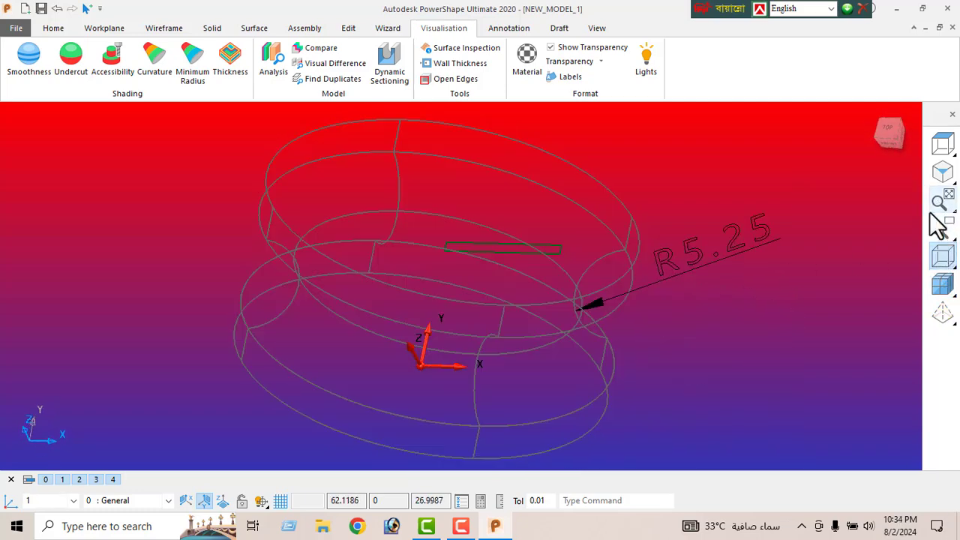
{"action": "mouse_move", "coordinate": [944, 258]}
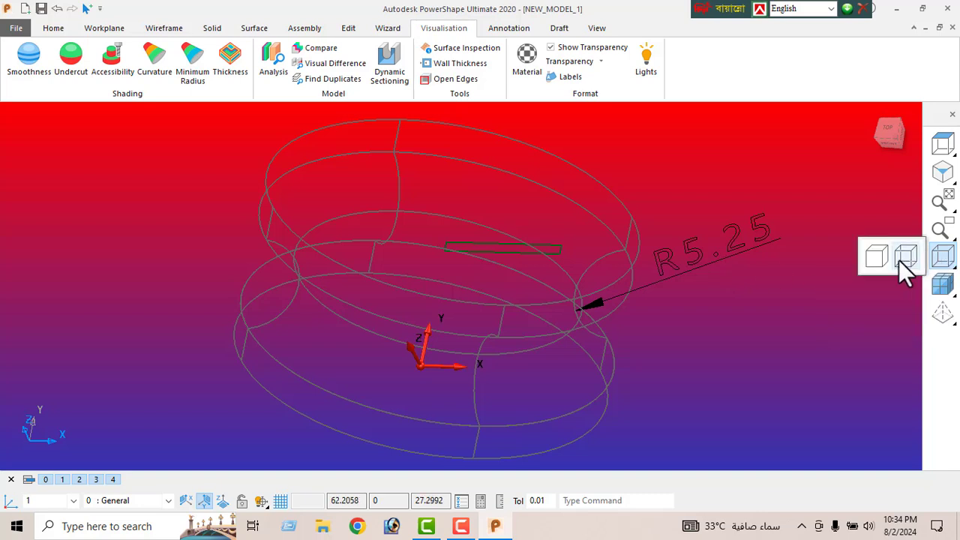
{"action": "left_click", "coordinate": [522, 246]}
{"action": "middle_click_drag", "start_coordinate": [469, 276], "coordinate": [243, 466]}
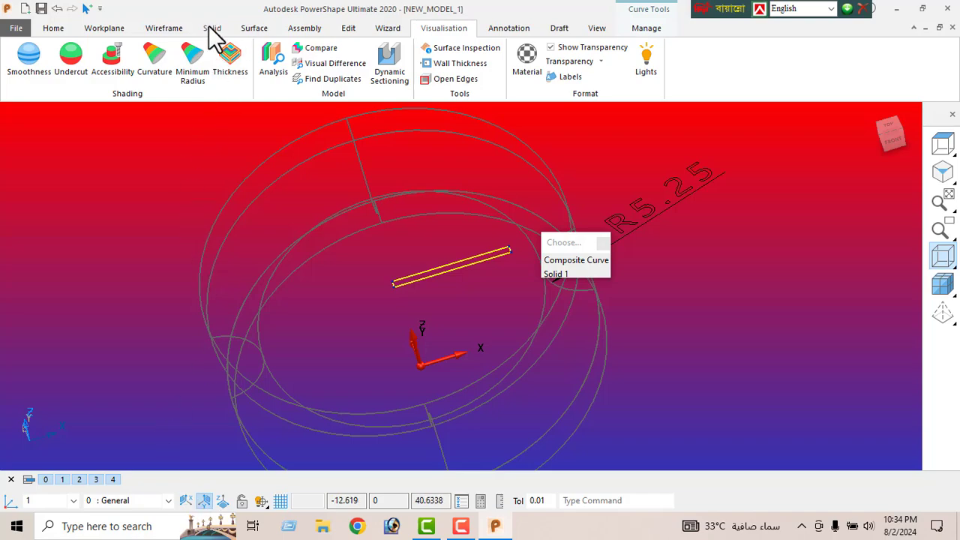
{"action": "left_click", "coordinate": [211, 28]}
{"action": "left_click", "coordinate": [98, 61]}
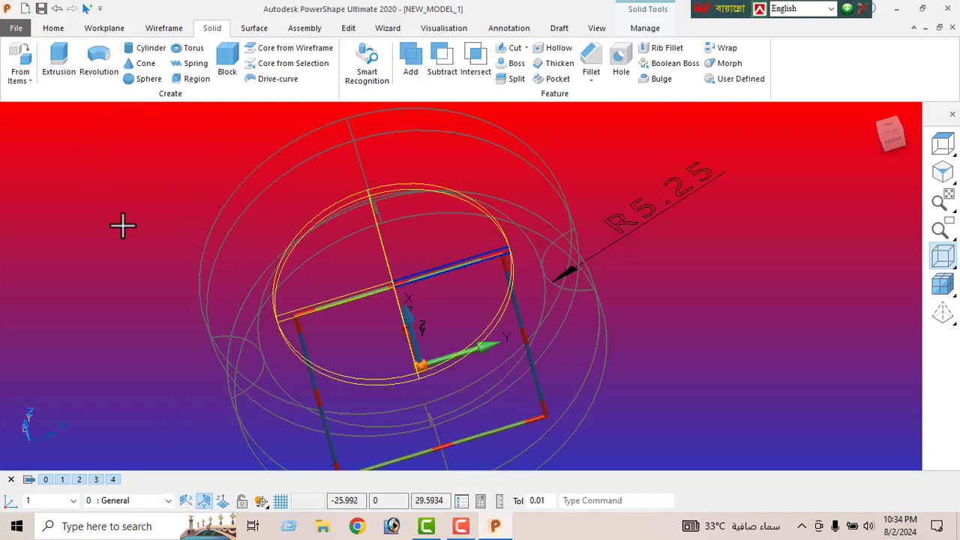
- Examine the disc inside the grooved roller from several angles in shaded and wireframe display
{"action": "middle_click_drag", "start_coordinate": [427, 222], "coordinate": [306, 313]}
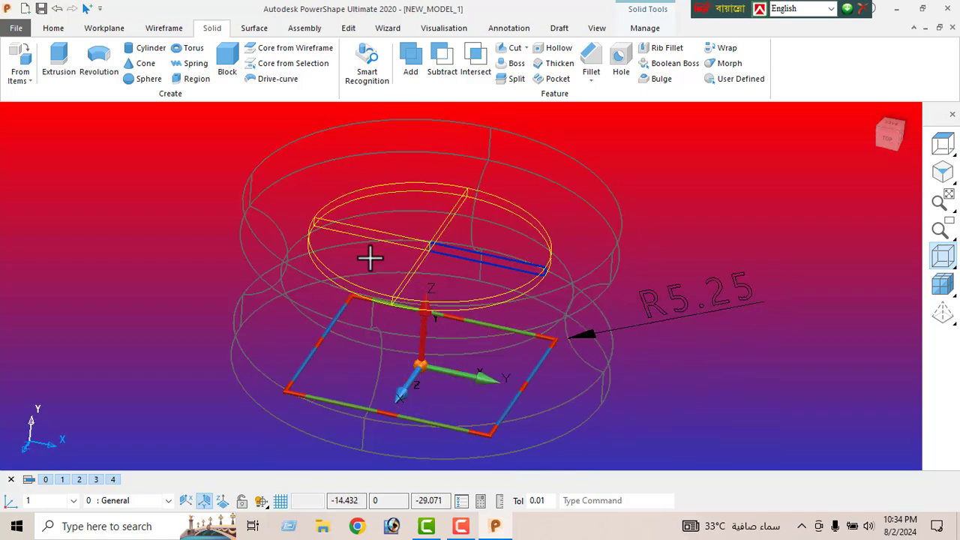
{"action": "middle_click_drag", "start_coordinate": [517, 283], "coordinate": [527, 172]}
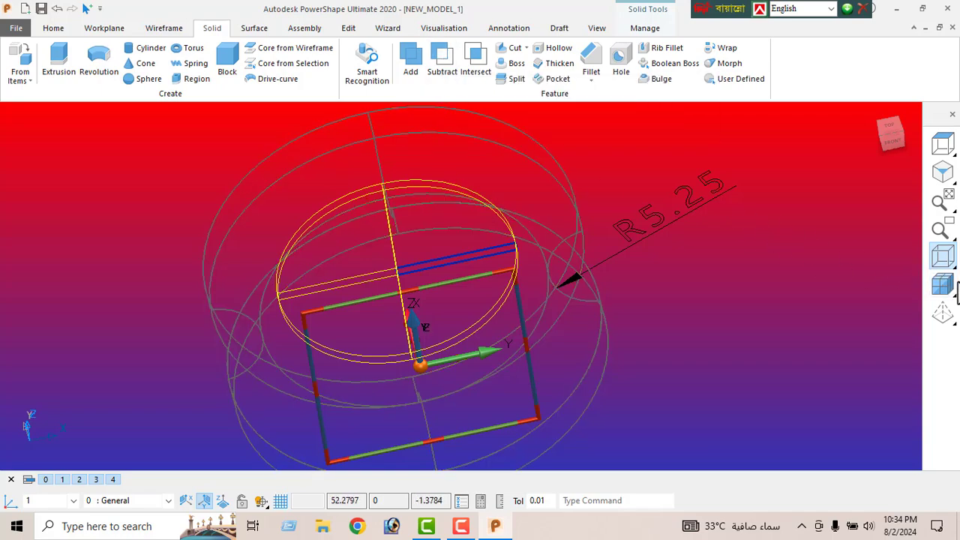
{"action": "left_click", "coordinate": [944, 285]}
{"action": "mouse_move", "coordinate": [480, 253]}
{"action": "middle_mouse_down"}
{"action": "mouse_move", "coordinate": [572, 392]}
{"action": "mouse_move", "coordinate": [607, 405]}
{"action": "mouse_move", "coordinate": [707, 336]}
{"action": "middle_mouse_up"}
{"action": "middle_click_drag", "start_coordinate": [427, 272], "coordinate": [464, 366]}
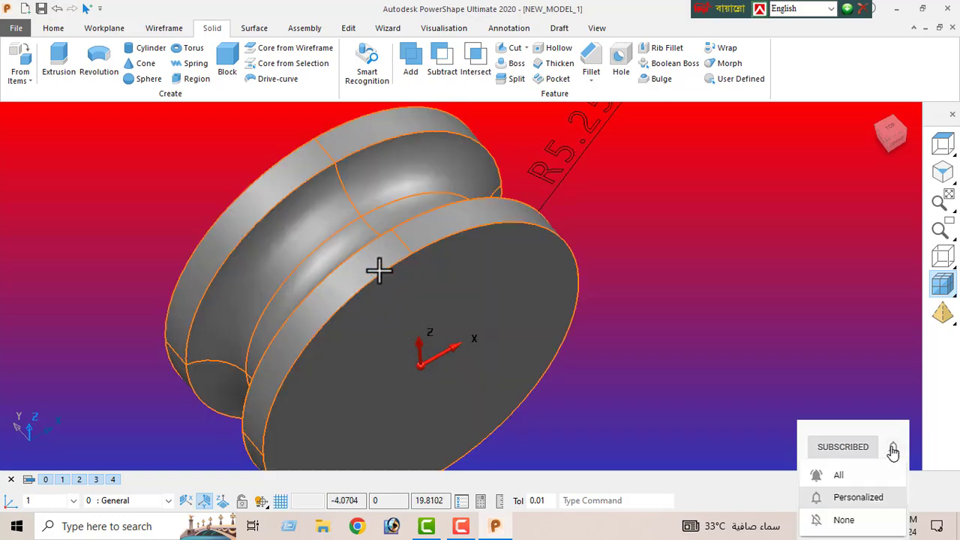
{"action": "left_click", "coordinate": [943, 257]}
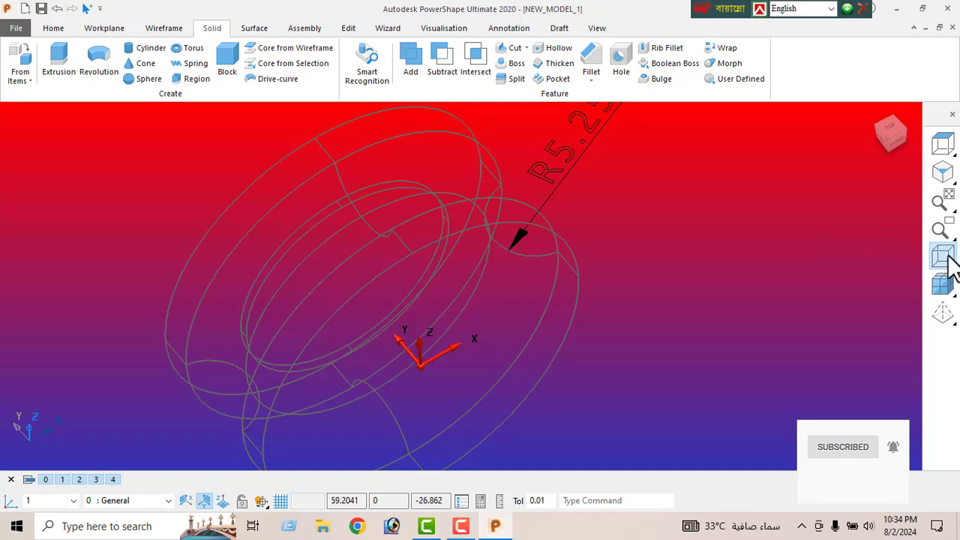
- Subtract the inner disc from the grooved roller and inspect the result in shaded wireframe display
{"action": "left_click", "coordinate": [300, 235]}
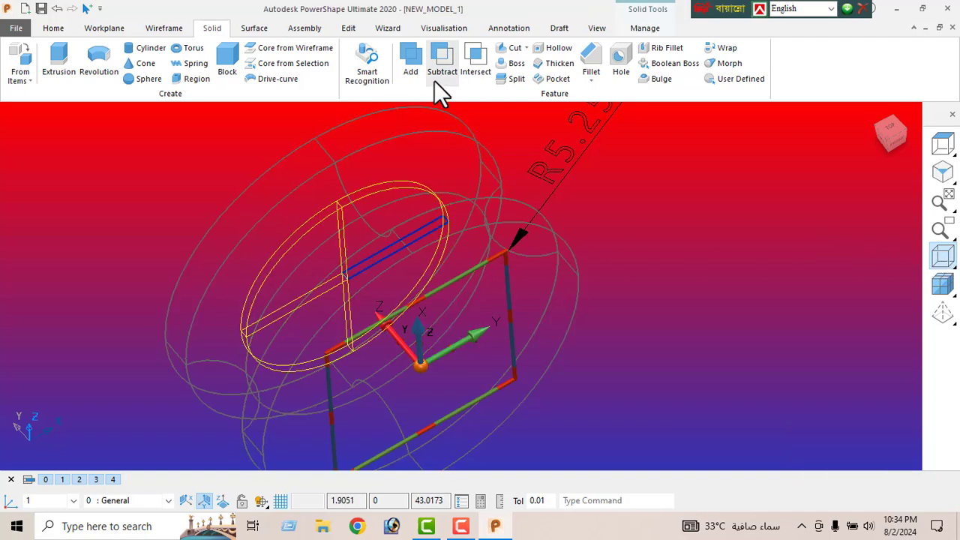
{"action": "left_click", "coordinate": [443, 56]}
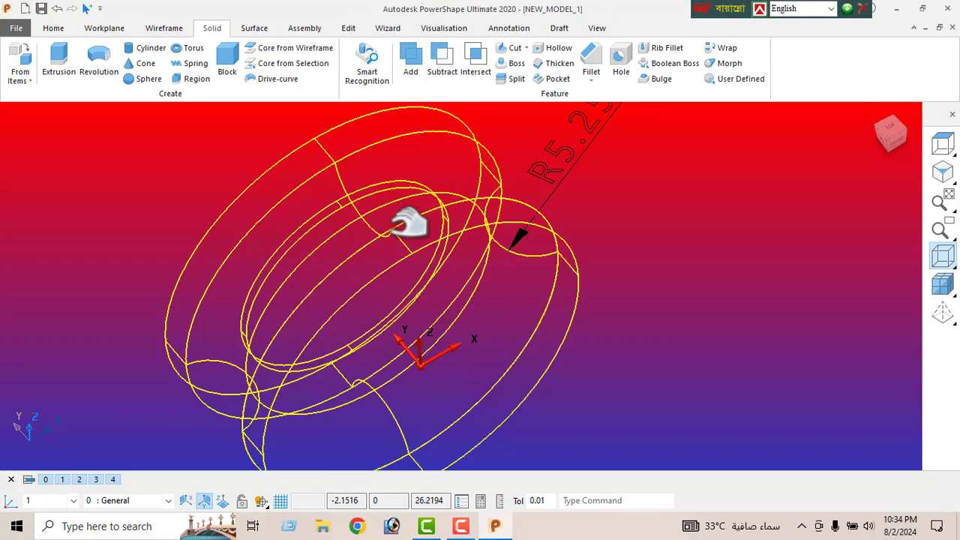
{"action": "mouse_move", "coordinate": [387, 201]}
{"action": "middle_mouse_down"}
{"action": "mouse_move", "coordinate": [437, 345]}
{"action": "mouse_move", "coordinate": [460, 268]}
{"action": "mouse_move", "coordinate": [576, 291]}
{"action": "mouse_move", "coordinate": [557, 232]}
{"action": "middle_mouse_up"}
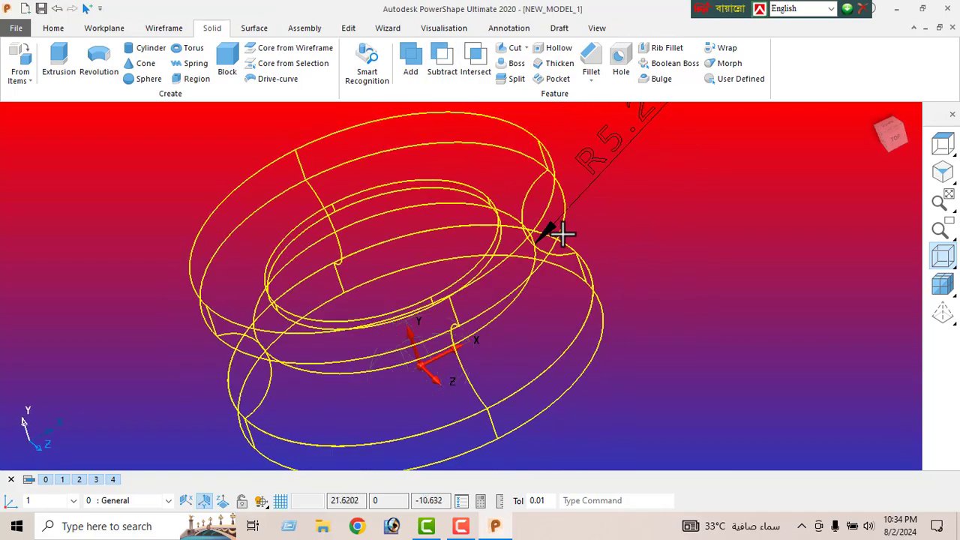
{"action": "left_click", "coordinate": [940, 288]}
{"action": "mouse_move", "coordinate": [766, 360]}
{"action": "middle_mouse_down"}
{"action": "mouse_move", "coordinate": [640, 296]}
{"action": "mouse_move", "coordinate": [555, 195]}
{"action": "mouse_move", "coordinate": [593, 249]}
{"action": "middle_mouse_up"}
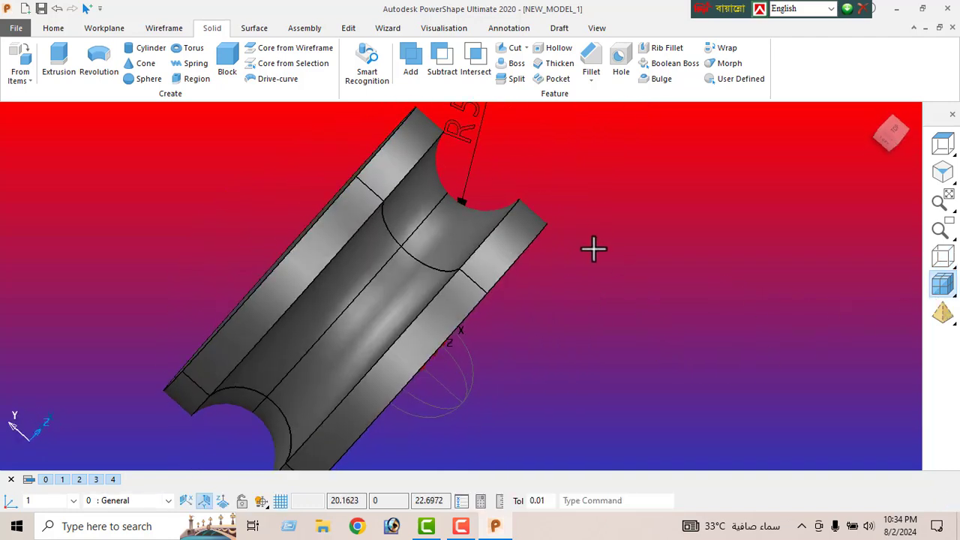
{"action": "mouse_move", "coordinate": [593, 249]}
{"action": "middle_mouse_down"}
{"action": "mouse_move", "coordinate": [619, 332]}
{"action": "mouse_move", "coordinate": [652, 391]}
{"action": "middle_mouse_up"}
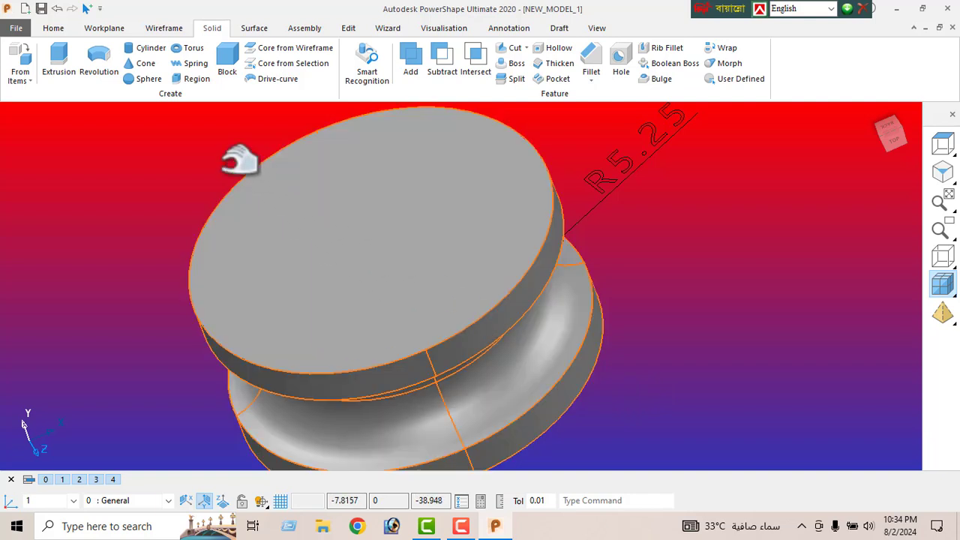
- Draw a full circle centred on the roller's flat end face at 0, 18, 0
{"action": "left_click", "coordinate": [165, 30]}
{"action": "left_click", "coordinate": [50, 79]}
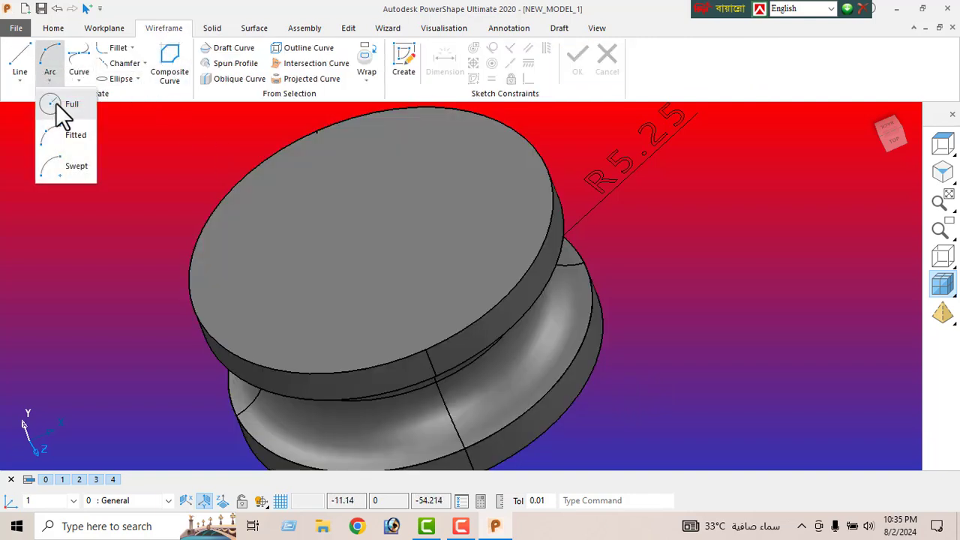
{"action": "left_click", "coordinate": [59, 103]}
{"action": "left_click", "coordinate": [368, 241]}
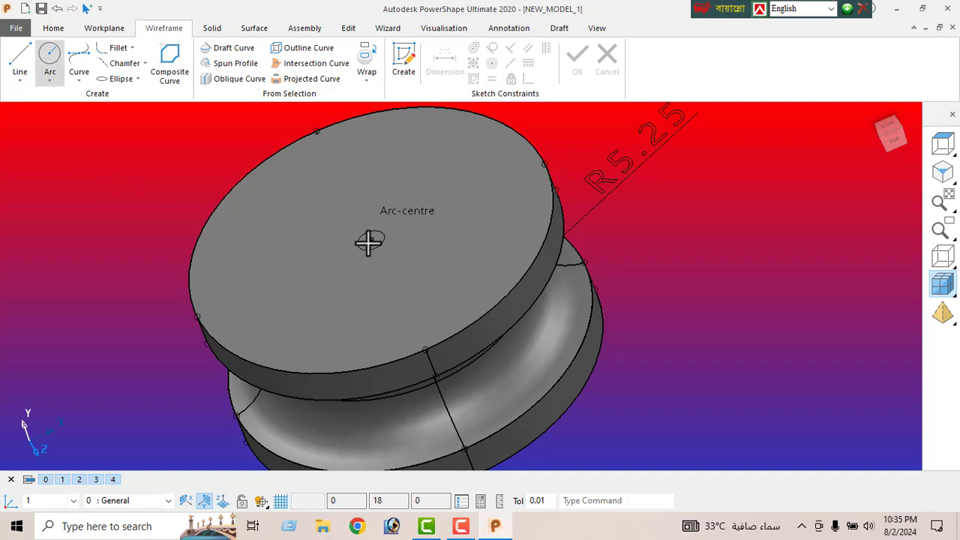
{"action": "right_click", "coordinate": [63, 178]}
{"action": "left_click", "coordinate": [84, 171]}
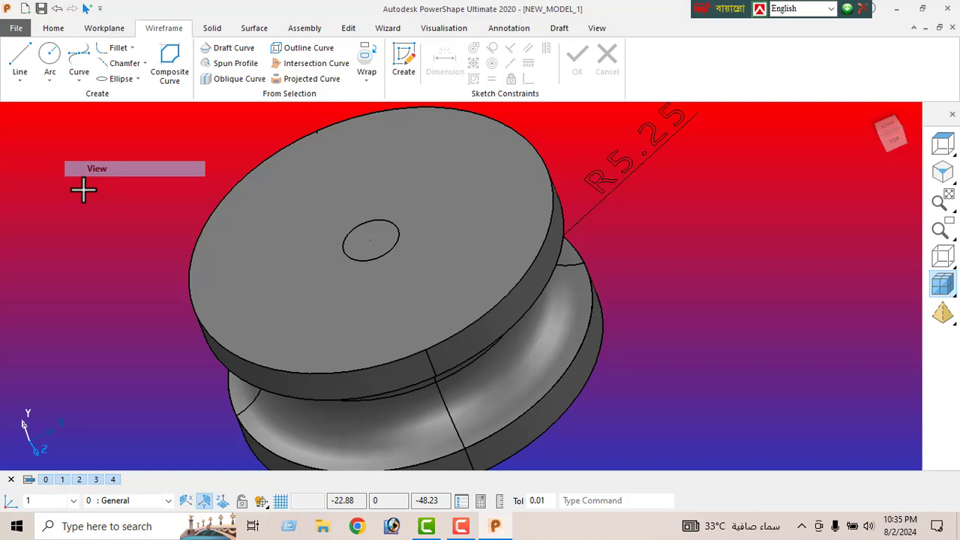
- Define the end-face circle by diameter and set it to 22
{"action": "left_click", "coordinate": [368, 257]}
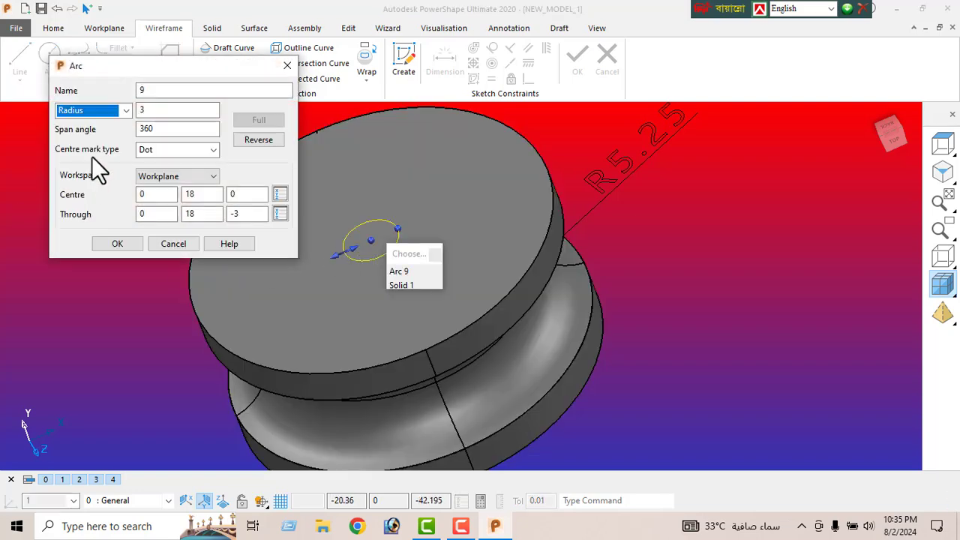
{"action": "left_click", "coordinate": [126, 110]}
{"action": "left_click", "coordinate": [98, 132]}
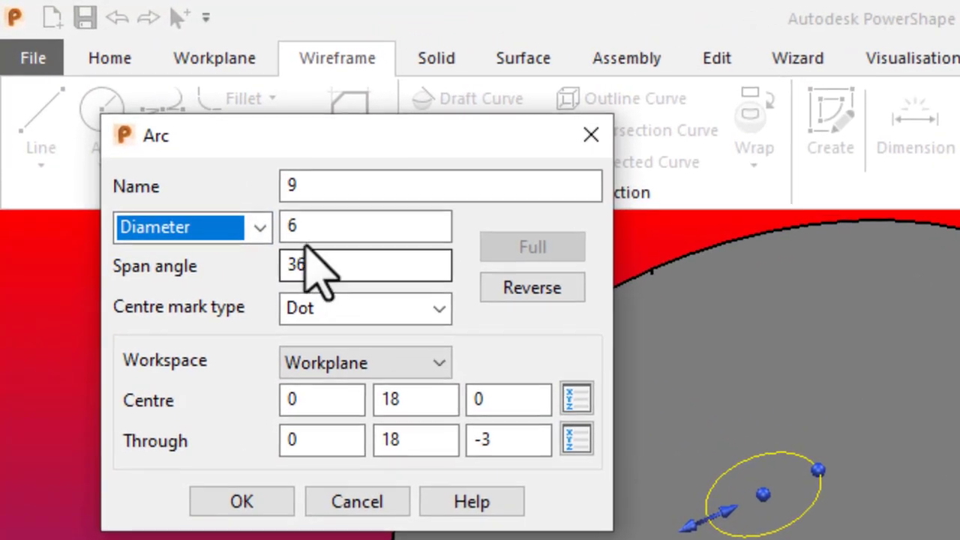
{"action": "double_click", "coordinate": [293, 227]}
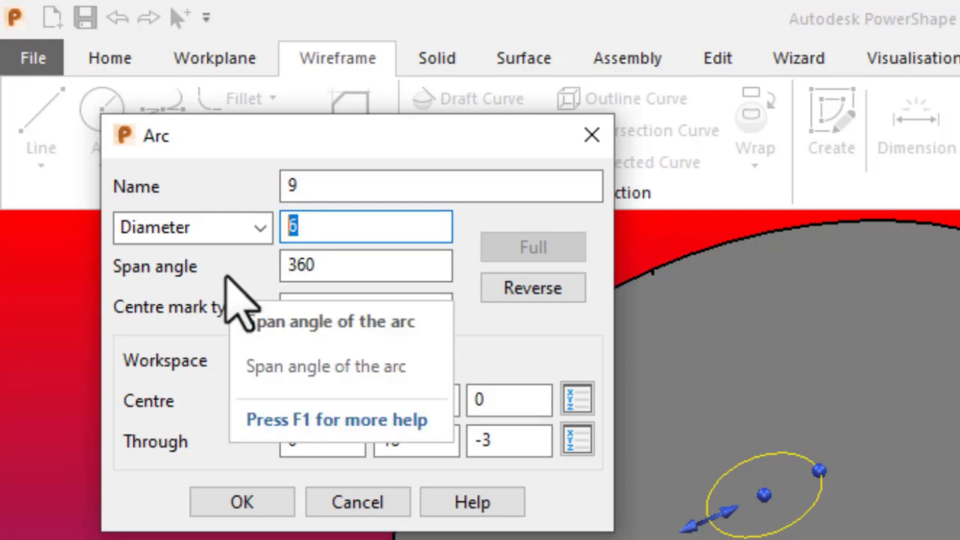
{"action": "type", "text": "22"}
{"action": "key", "text": "Return"}
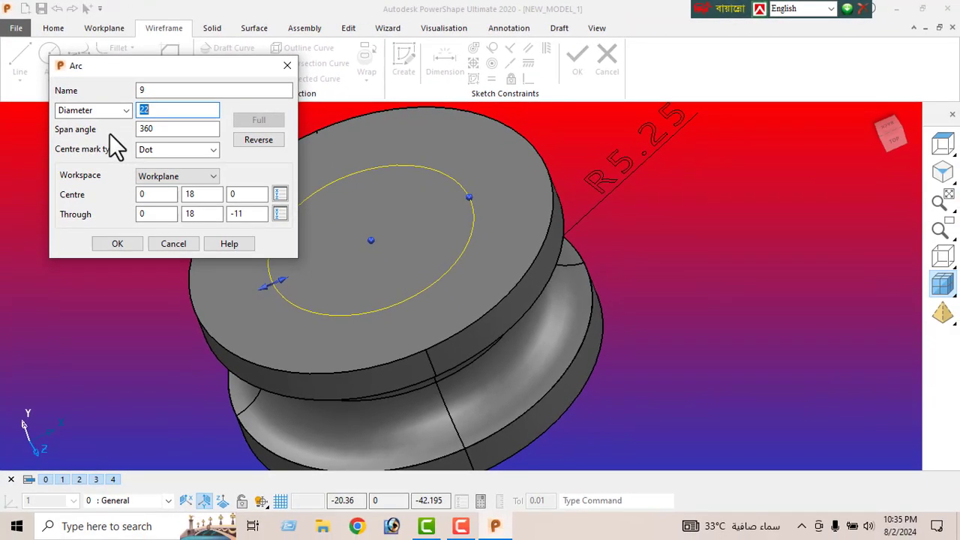
{"action": "left_click", "coordinate": [118, 244]}
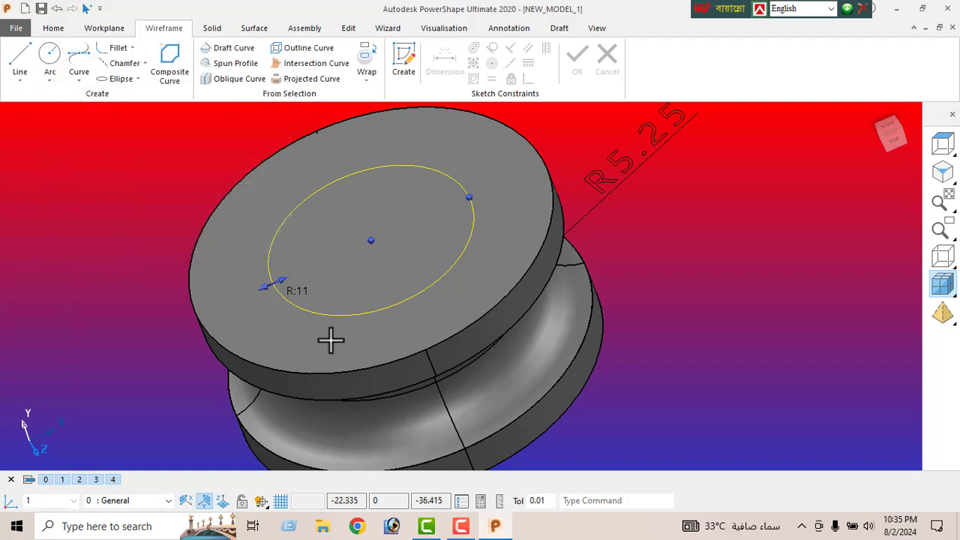
- Cut a blind bore 16.5 deep into the roller from the 22 diameter circle
{"action": "middle_click_drag", "start_coordinate": [535, 313], "coordinate": [437, 323]}
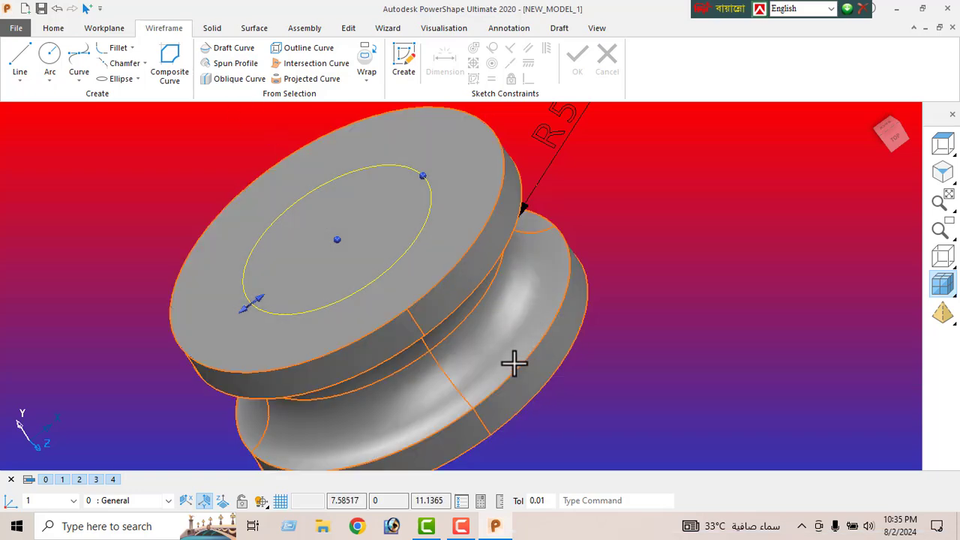
{"action": "left_click", "coordinate": [212, 29]}
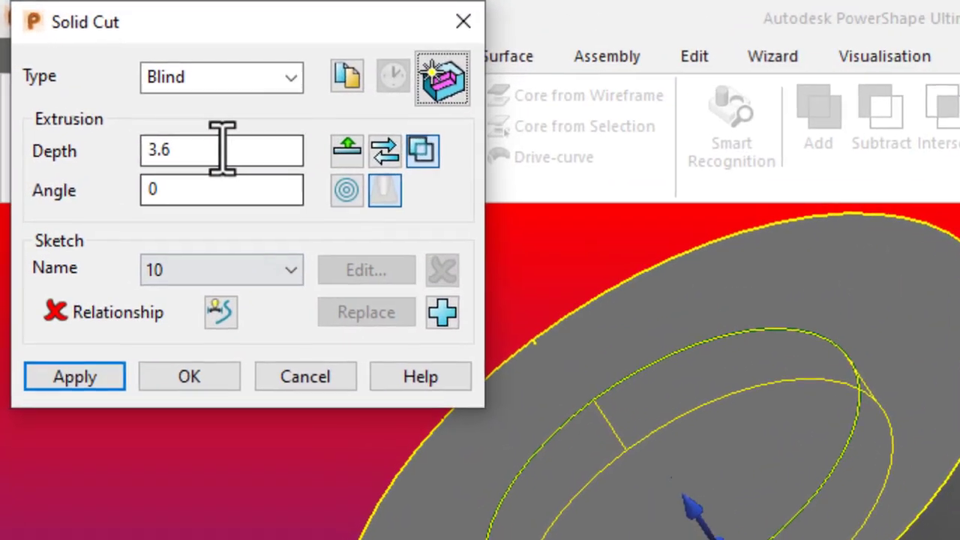
{"action": "left_click_drag", "start_coordinate": [106, 75], "coordinate": [68, 97]}
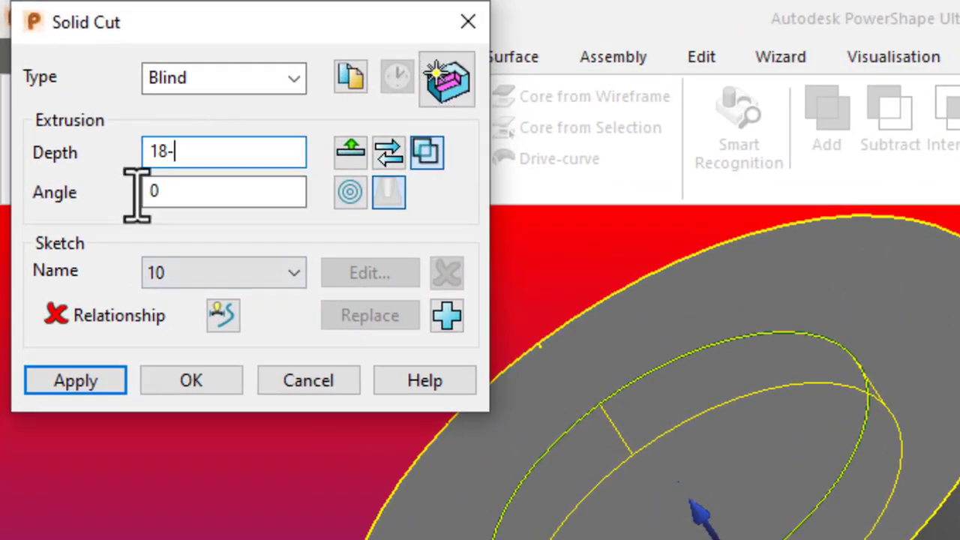
{"action": "key", "text": "Return"}
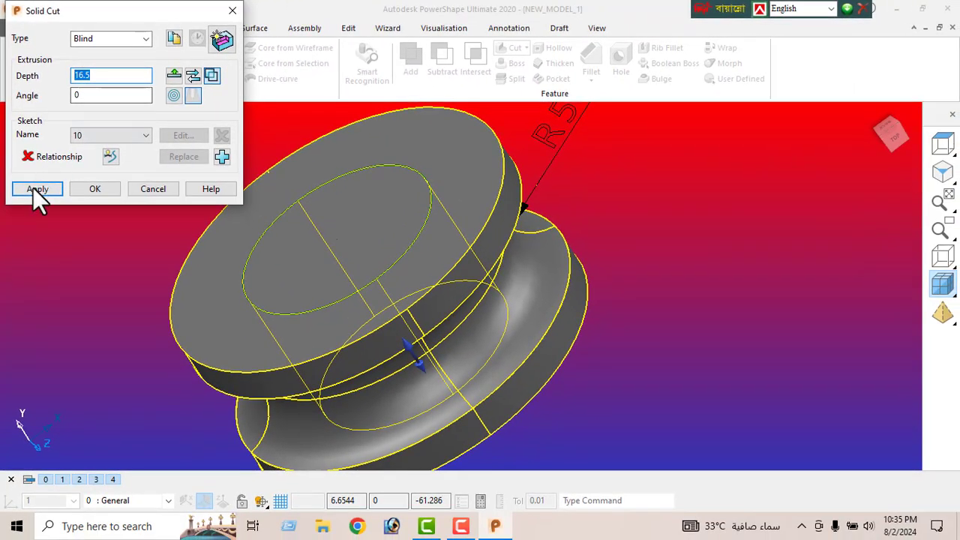
{"action": "left_click", "coordinate": [36, 189]}
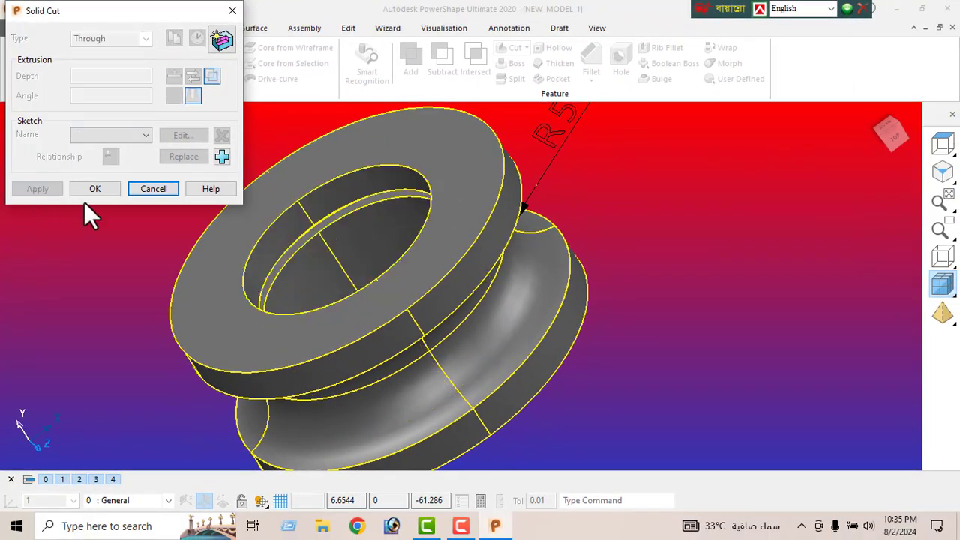
{"action": "left_click", "coordinate": [147, 191]}
- Examine the blind bore and its internal groove from several angles, ending at the roller's opposite closed face
{"action": "middle_click_drag", "start_coordinate": [511, 330], "coordinate": [520, 382]}
{"action": "mouse_move", "coordinate": [424, 355]}
{"action": "middle_mouse_down"}
{"action": "mouse_move", "coordinate": [396, 285]}
{"action": "mouse_move", "coordinate": [428, 208]}
{"action": "mouse_move", "coordinate": [420, 308]}
{"action": "mouse_move", "coordinate": [402, 266]}
{"action": "middle_mouse_up"}
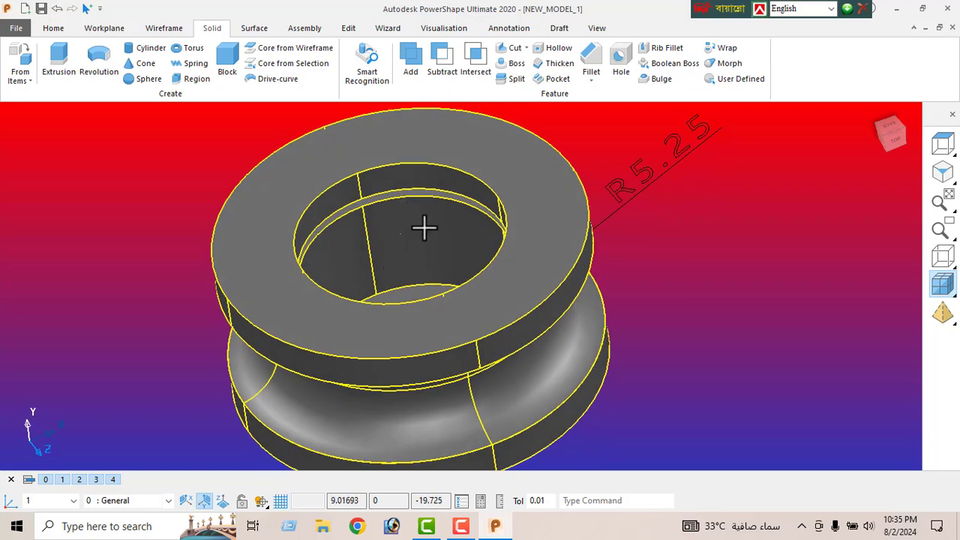
{"action": "middle_click_drag", "start_coordinate": [424, 227], "coordinate": [435, 268]}
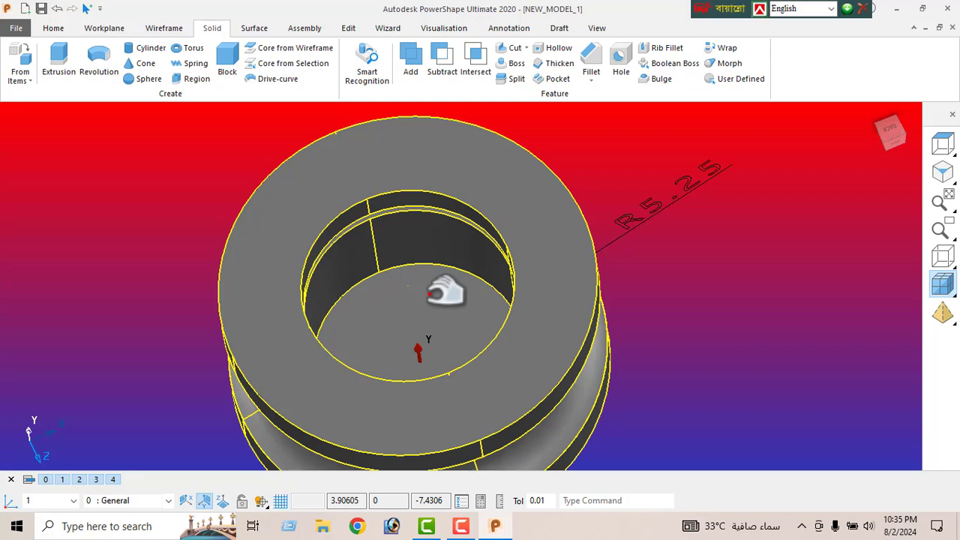
{"action": "middle_click_drag", "start_coordinate": [386, 233], "coordinate": [355, 201]}
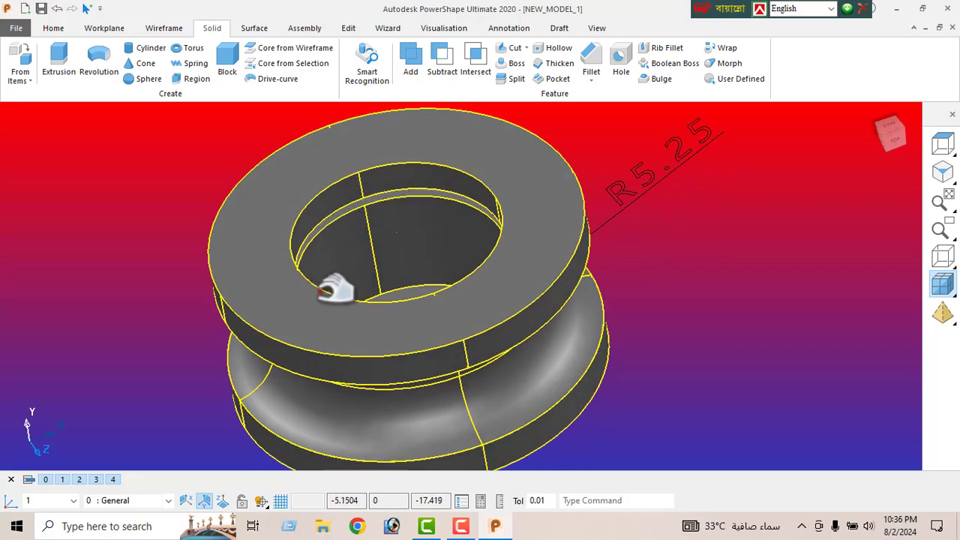
{"action": "middle_click_drag", "start_coordinate": [439, 197], "coordinate": [227, 278]}
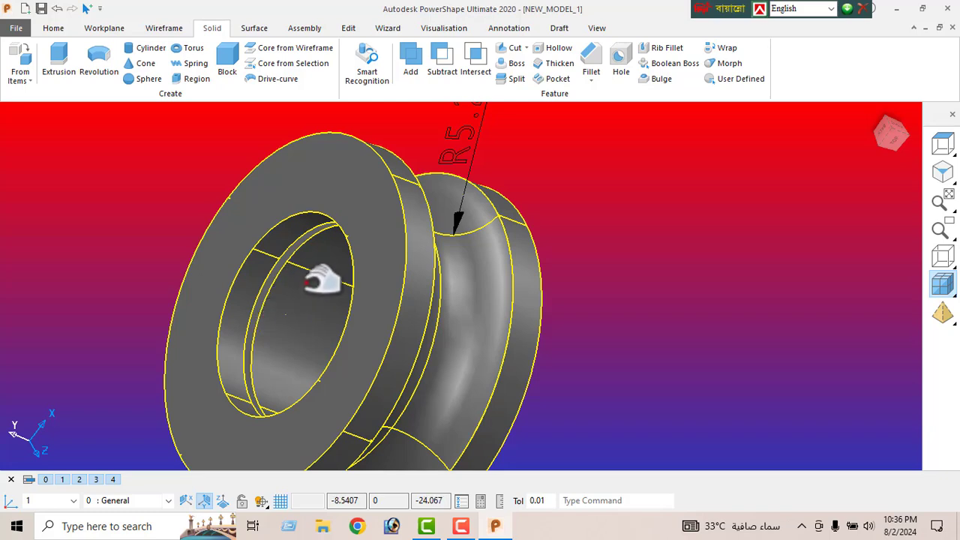
{"action": "middle_click_drag", "start_coordinate": [322, 281], "coordinate": [232, 230]}
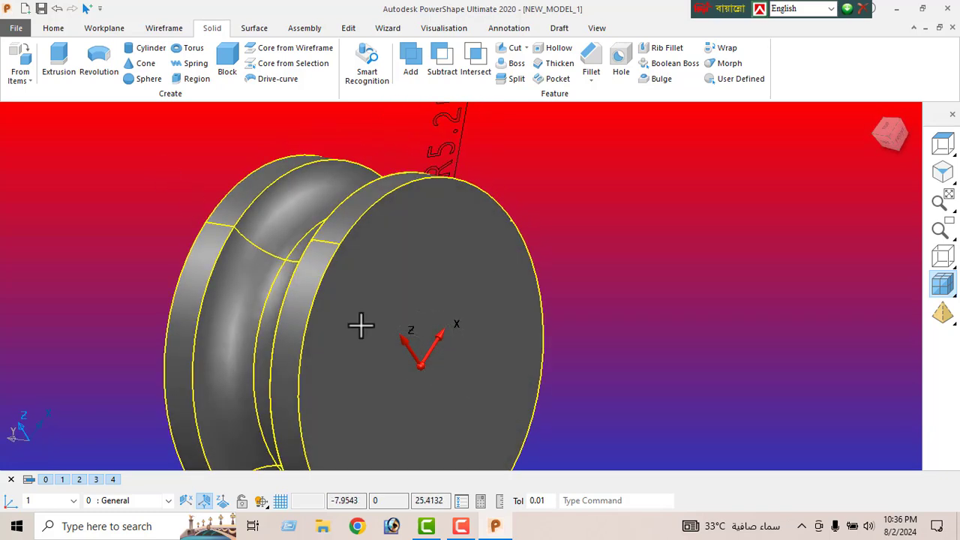
{"action": "middle_click_drag", "start_coordinate": [361, 325], "coordinate": [413, 361]}
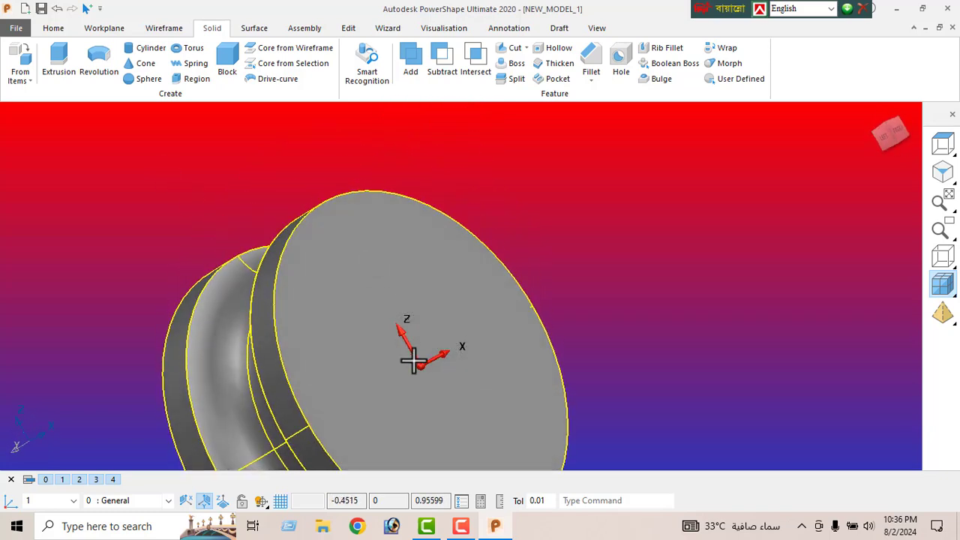
- Draw a full circle centred on the workplane origin on the roller's closed end face
{"action": "left_click", "coordinate": [163, 32]}
{"action": "left_click", "coordinate": [48, 57]}
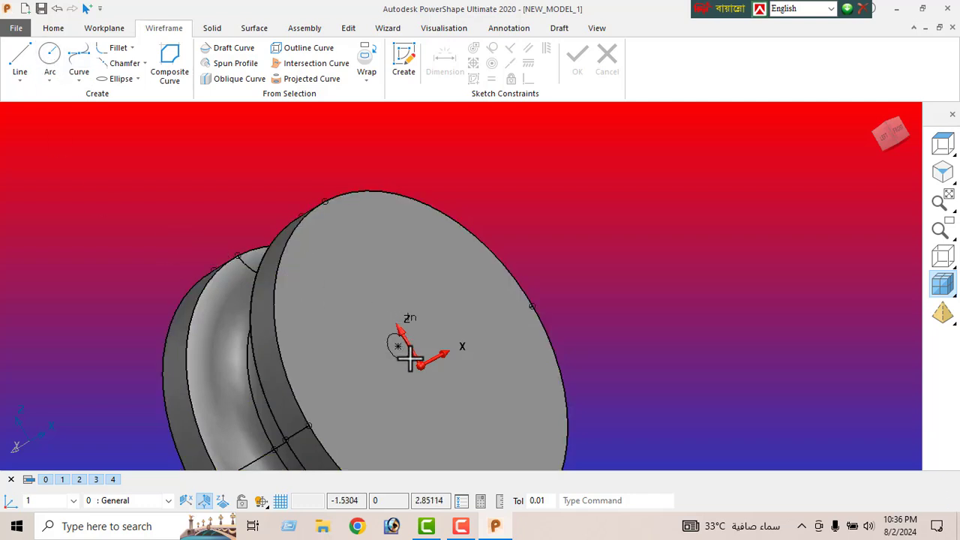
{"action": "left_click", "coordinate": [447, 381]}
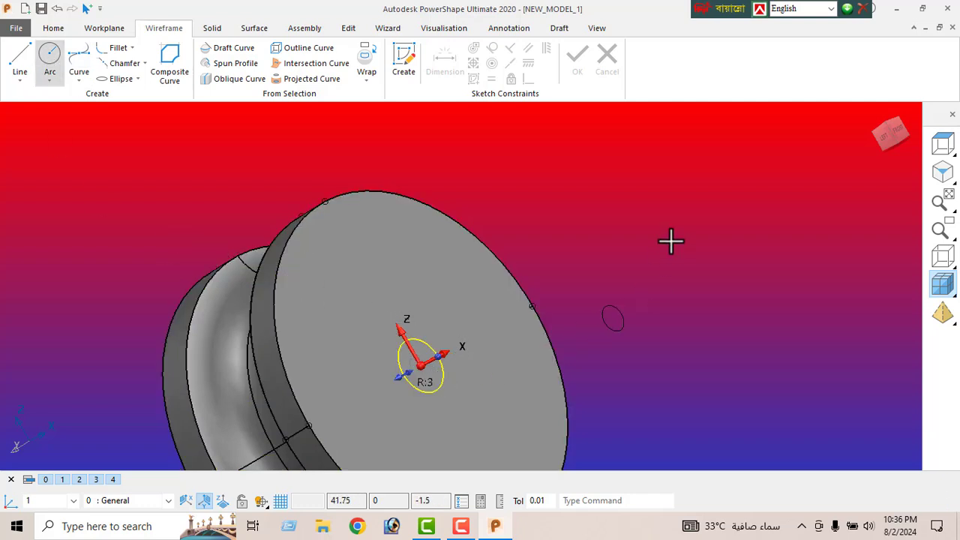
{"action": "right_click", "coordinate": [670, 239]}
{"action": "left_click", "coordinate": [708, 171]}
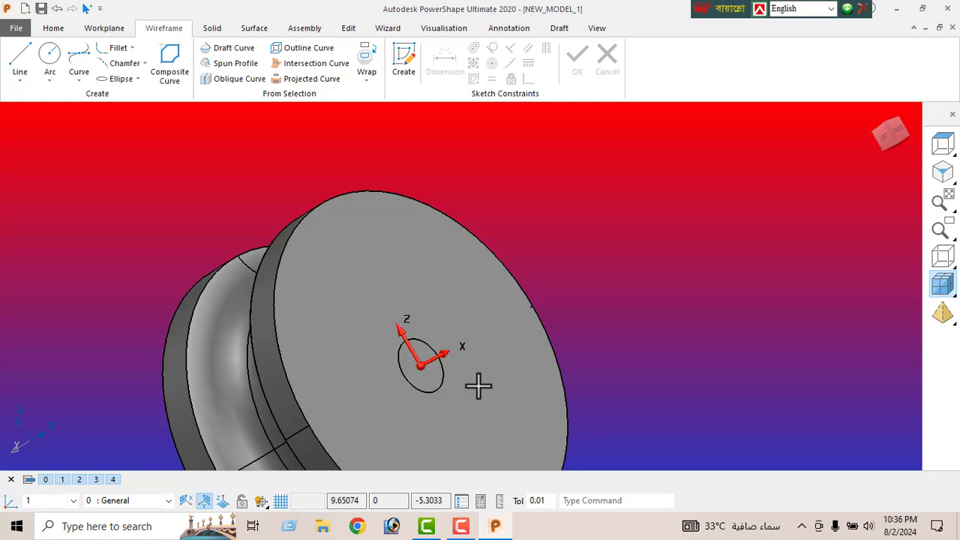
- Set the radius of the circle at the origin to 9
{"action": "left_click", "coordinate": [436, 385]}
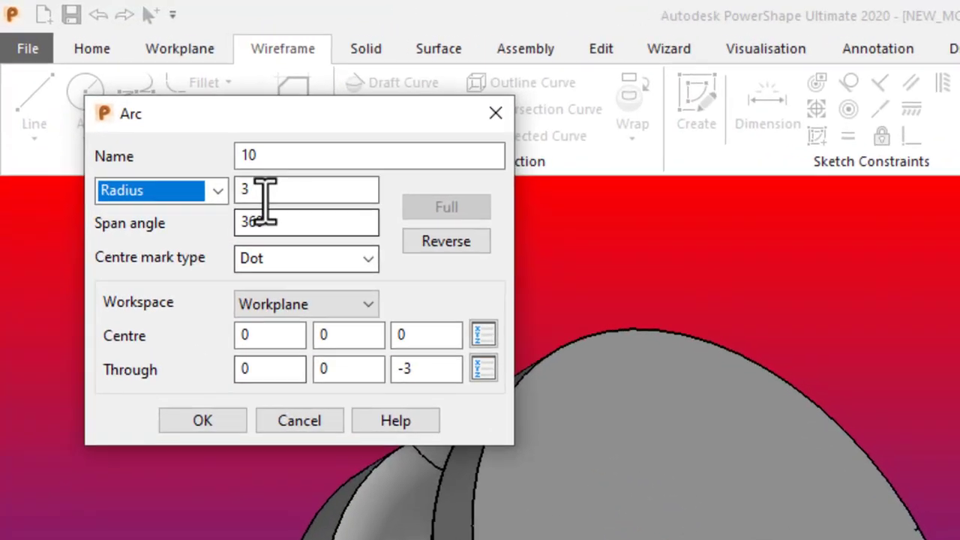
{"action": "left_click_drag", "start_coordinate": [153, 112], "coordinate": [111, 134]}
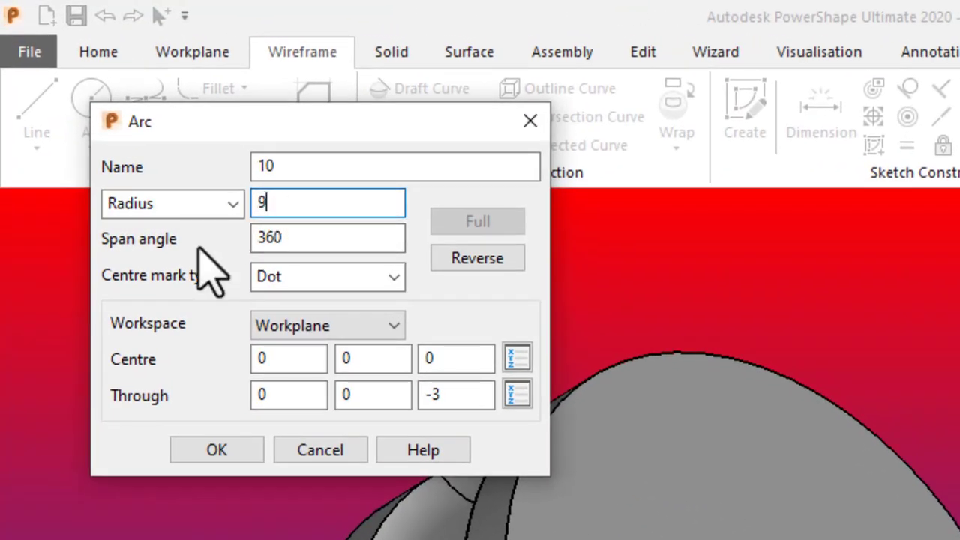
{"action": "key", "text": "Return"}
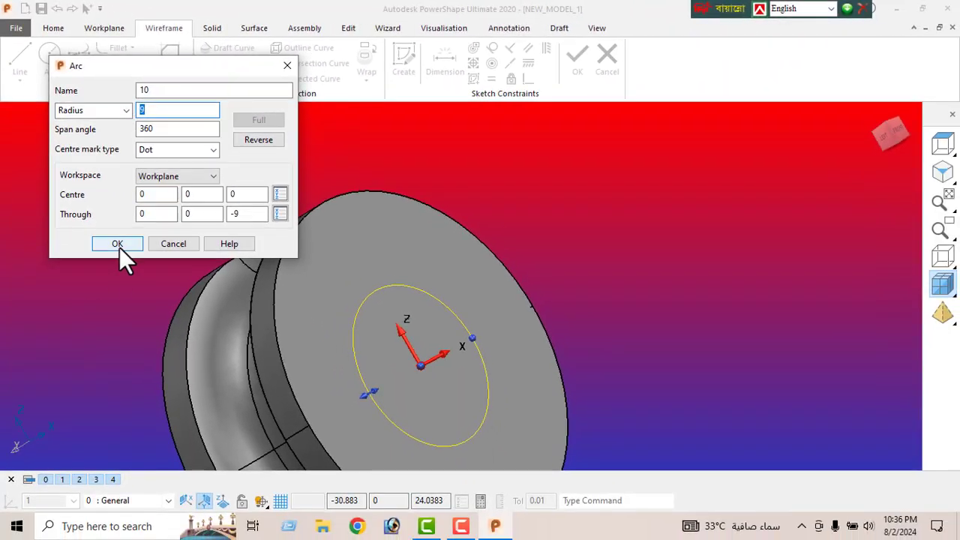
{"action": "left_click", "coordinate": [125, 110]}
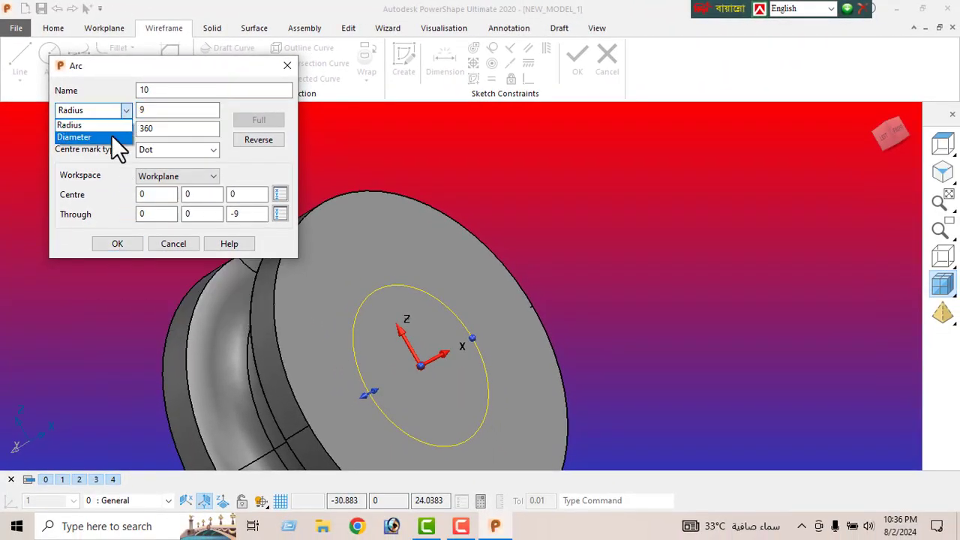
{"action": "left_click", "coordinate": [111, 134]}
{"action": "left_click", "coordinate": [118, 244]}
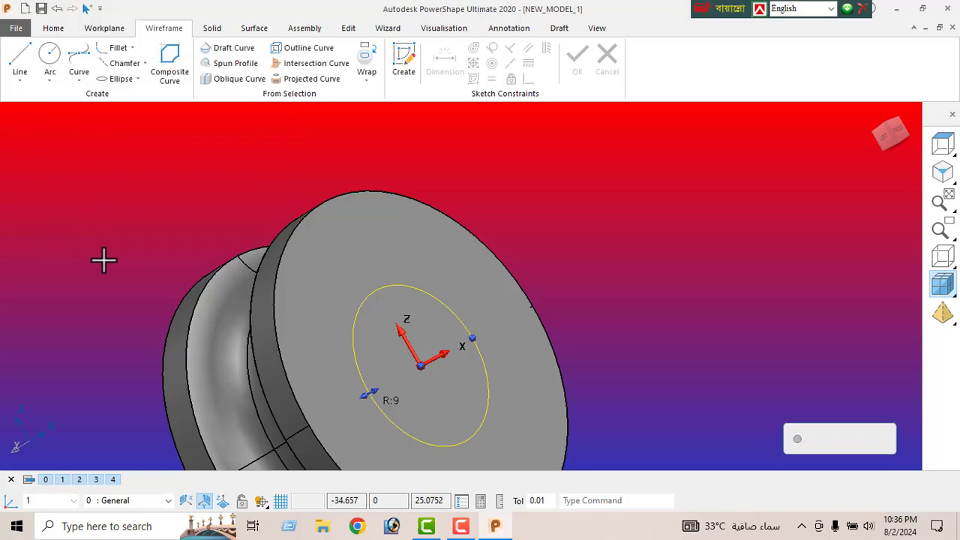
- Cut a through hole in the roller's closed end from the radius 9 circle
{"action": "left_click", "coordinate": [211, 28]}
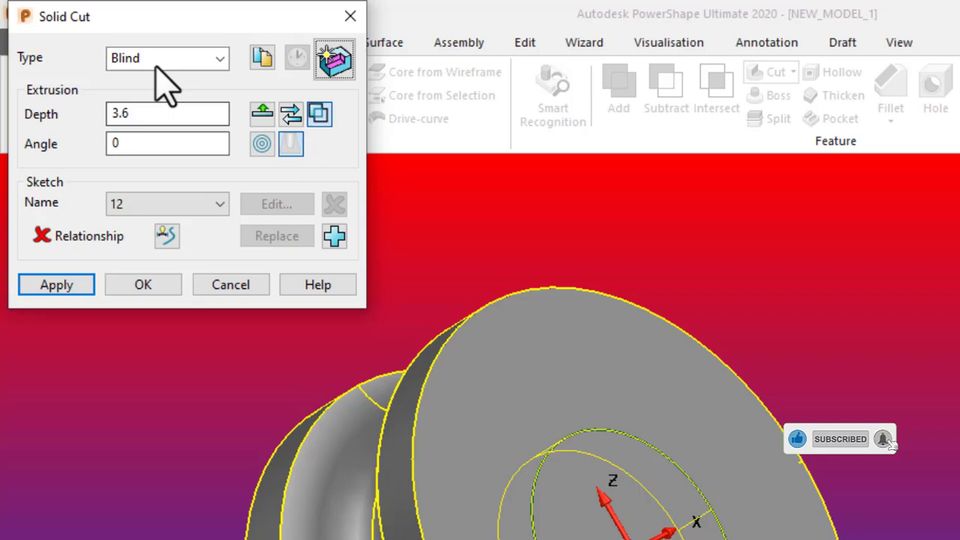
{"action": "left_click", "coordinate": [112, 38]}
{"action": "left_click", "coordinate": [204, 135]}
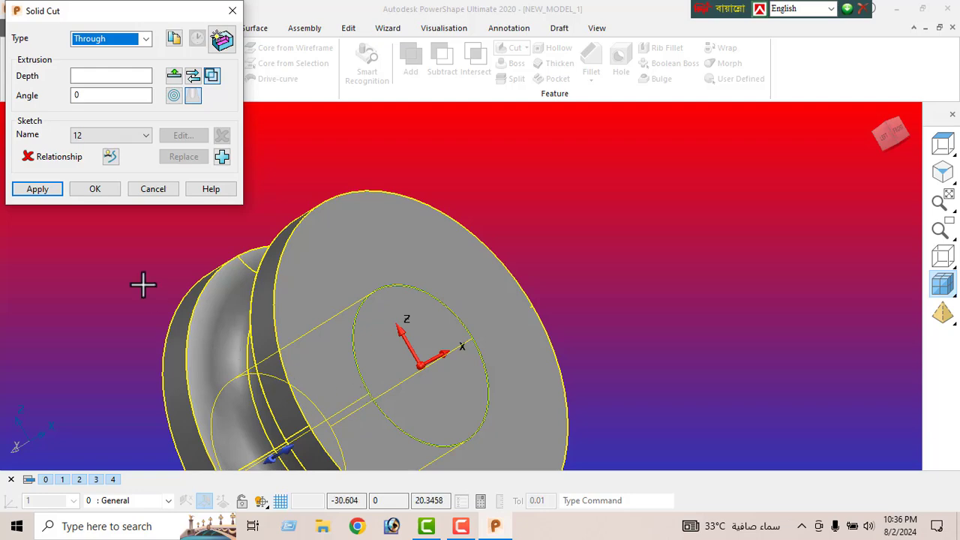
{"action": "left_click", "coordinate": [39, 189]}
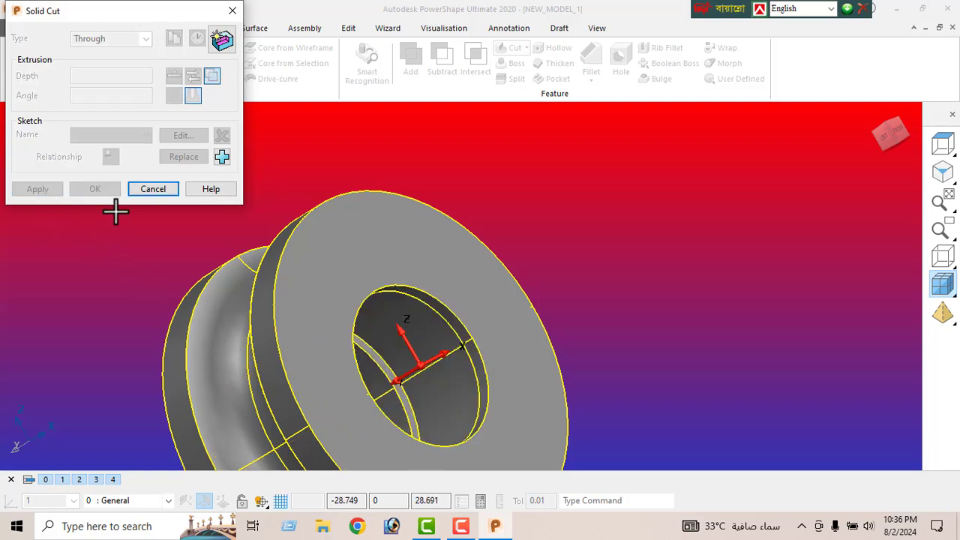
- Leave the solid cut command and examine the roller's through bore from several angles
{"action": "left_click", "coordinate": [153, 189]}
{"action": "middle_click_drag", "start_coordinate": [154, 208], "coordinate": [489, 267]}
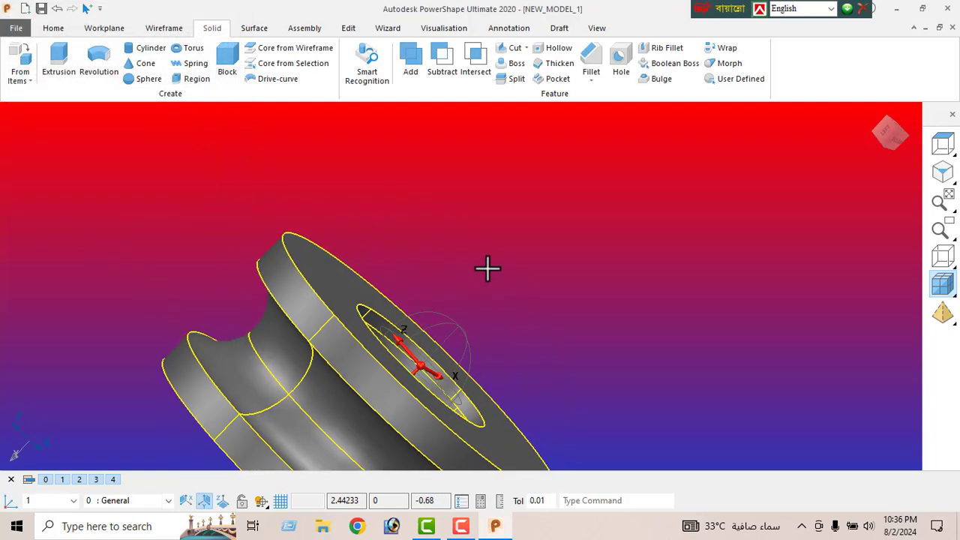
{"action": "middle_click_drag", "start_coordinate": [444, 400], "coordinate": [553, 307]}
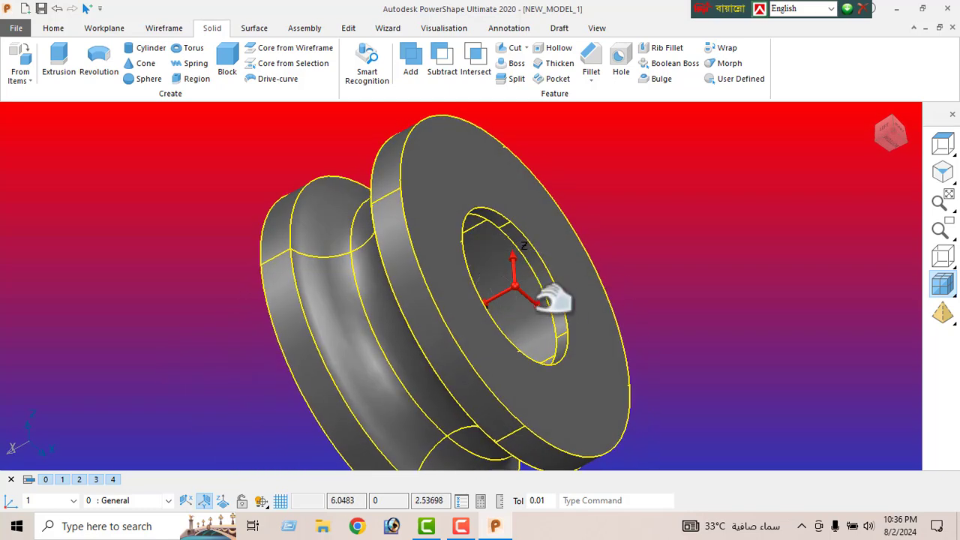
{"action": "middle_click_drag", "start_coordinate": [547, 274], "coordinate": [546, 253]}
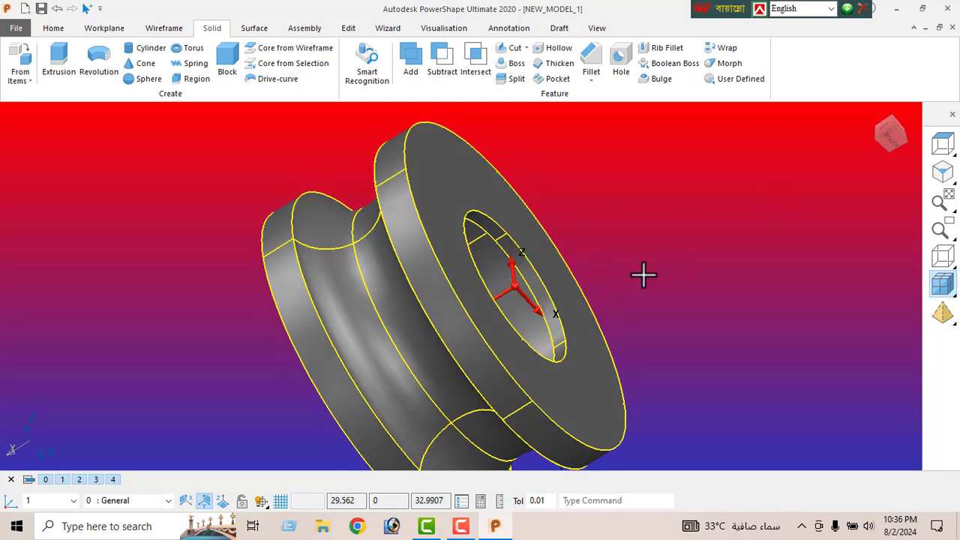
{"action": "middle_click_drag", "start_coordinate": [491, 296], "coordinate": [499, 315]}
- Chamfer the bore's opening edge on the roller's near end face with a distance of 0.2
{"action": "key", "text": "ctrl+2"}
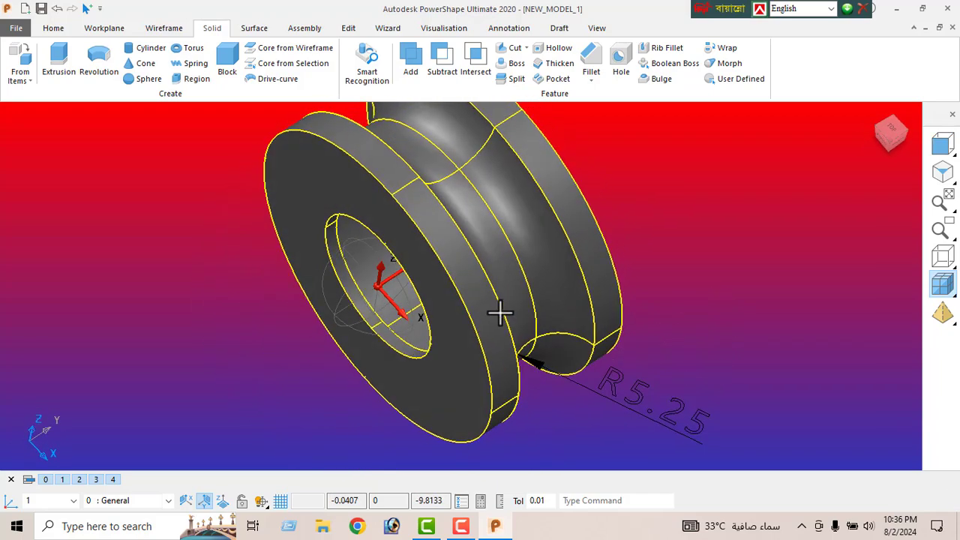
{"action": "left_click", "coordinate": [590, 81]}
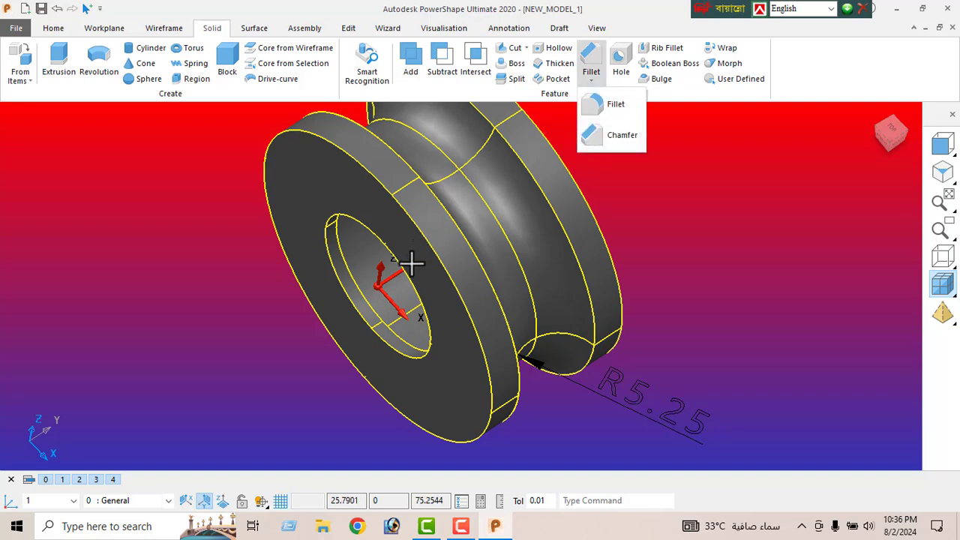
{"action": "left_click", "coordinate": [603, 138]}
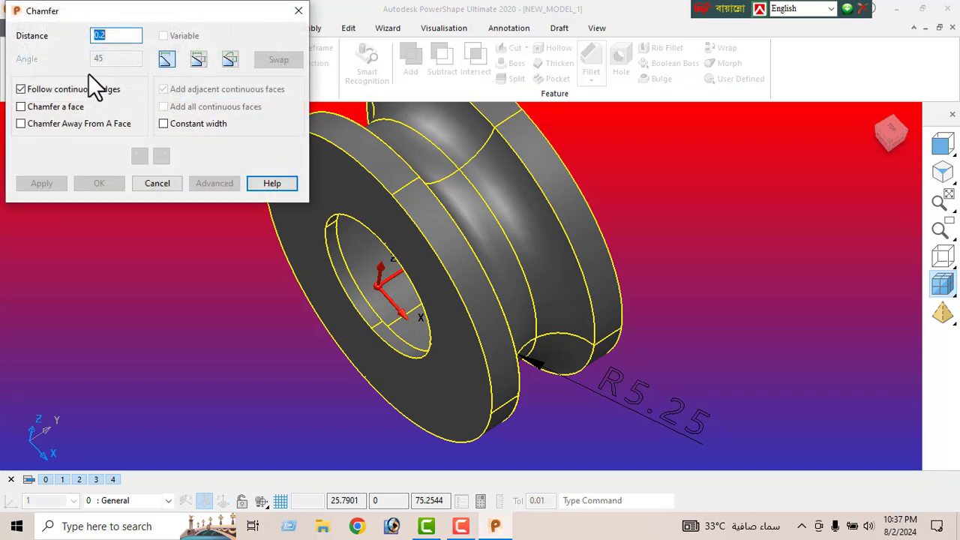
{"action": "left_click", "coordinate": [351, 301]}
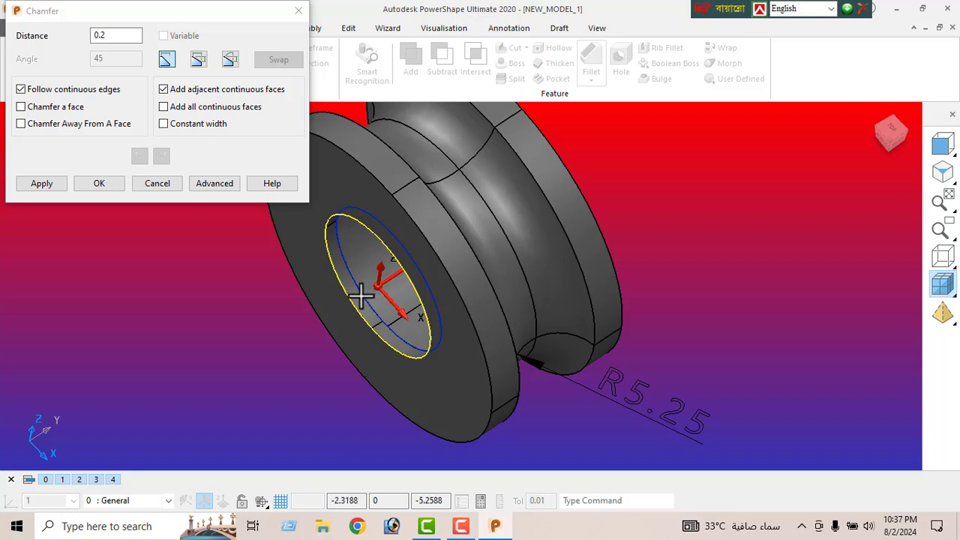
{"action": "left_click", "coordinate": [34, 185]}
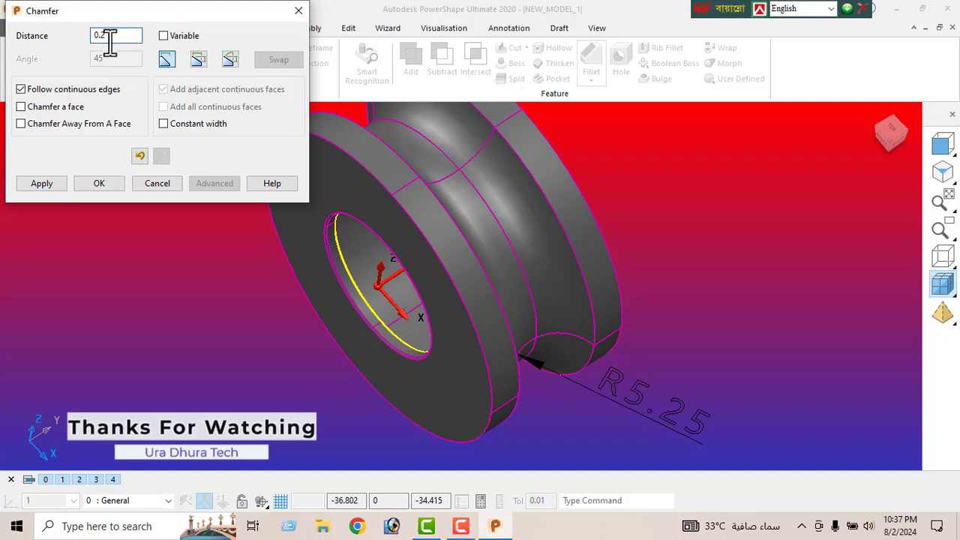
- Chamfer the outer rims of both end faces and the bore edge on the opposite face with a distance of 0.5
{"action": "left_click", "coordinate": [407, 212]}
{"action": "middle_click_drag", "start_coordinate": [573, 300], "coordinate": [310, 325]}
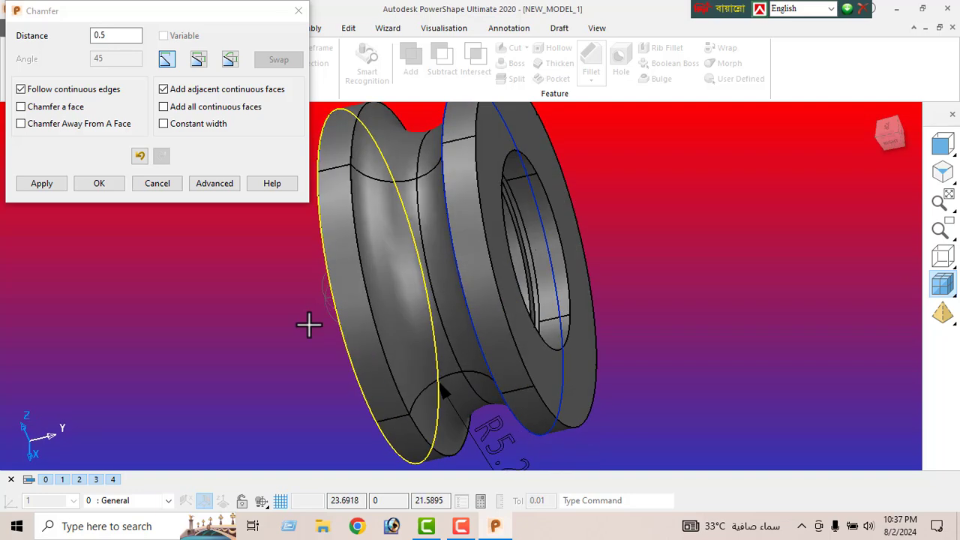
{"action": "left_click", "coordinate": [486, 232]}
{"action": "left_click", "coordinate": [507, 248]}
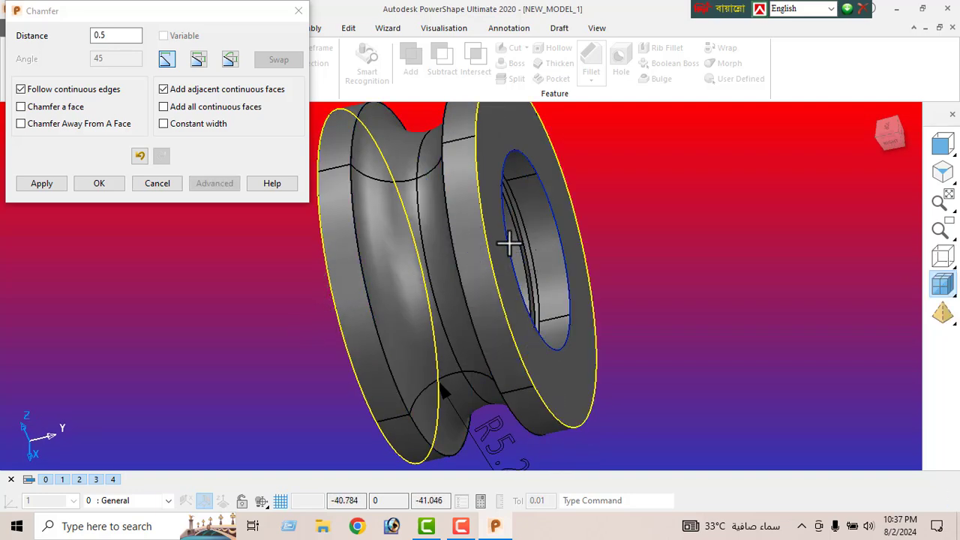
{"action": "left_click", "coordinate": [41, 183]}
{"action": "left_click", "coordinate": [102, 187]}
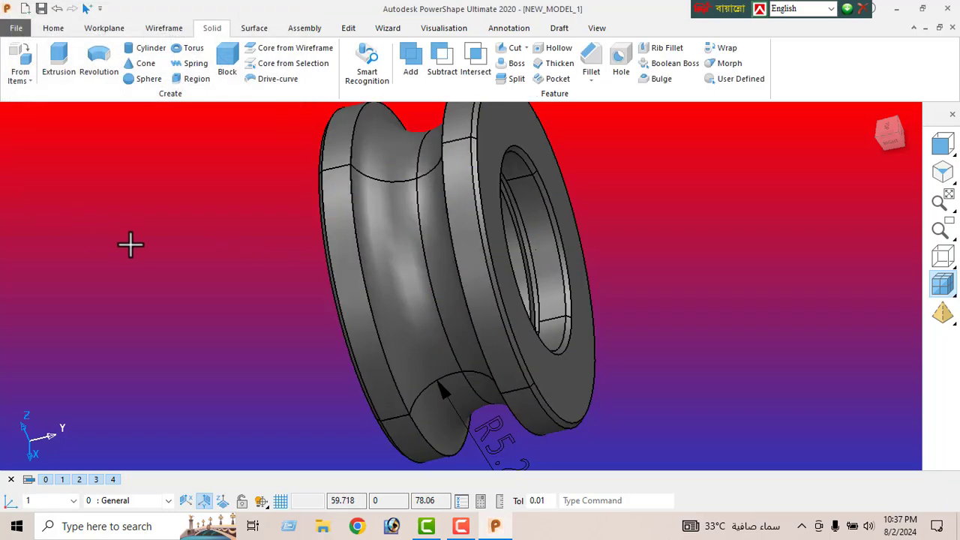
- Inspect the chamfered roller from both ends, finishing in an isometric view
{"action": "middle_click_drag", "start_coordinate": [131, 244], "coordinate": [737, 282]}
{"action": "middle_click_drag", "start_coordinate": [400, 299], "coordinate": [192, 346]}
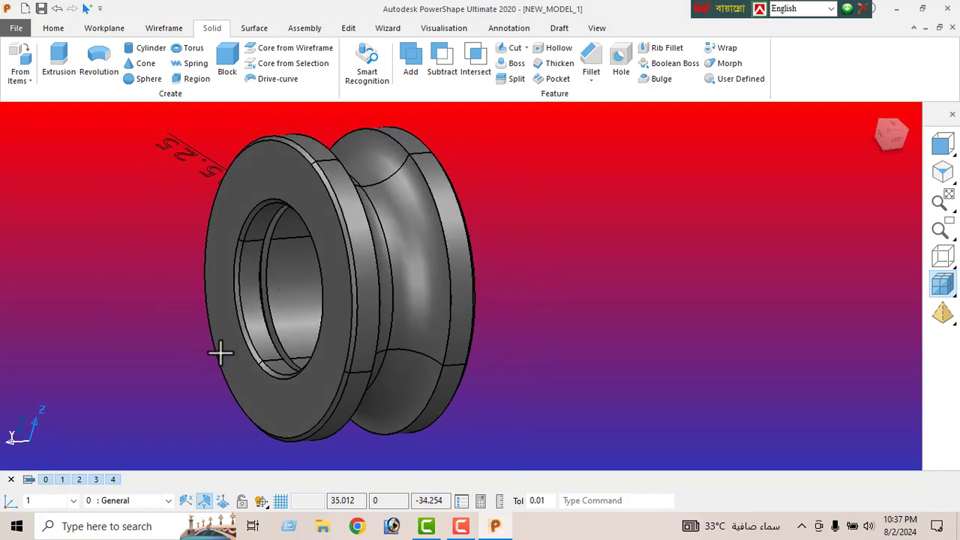
{"action": "middle_click_drag", "start_coordinate": [335, 268], "coordinate": [154, 350]}
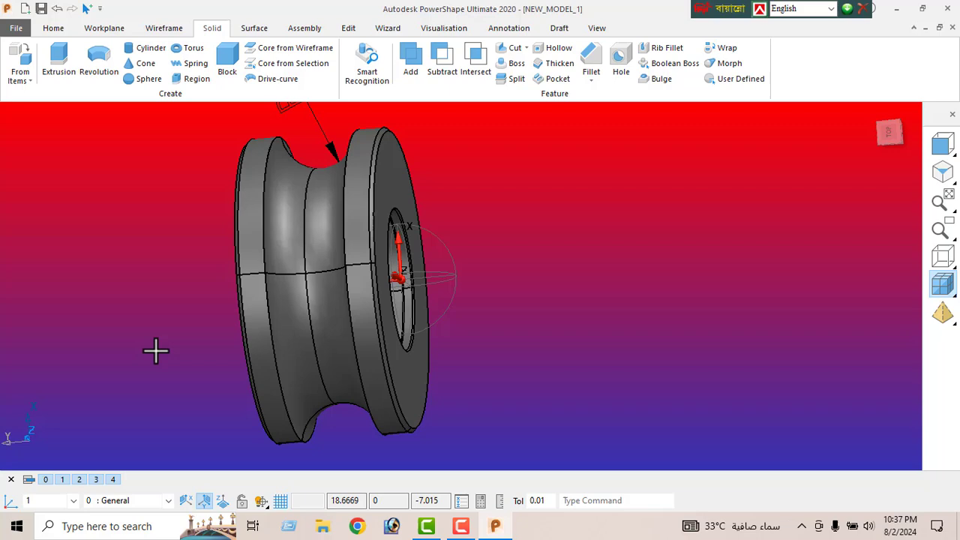
{"action": "left_click", "coordinate": [940, 174]}
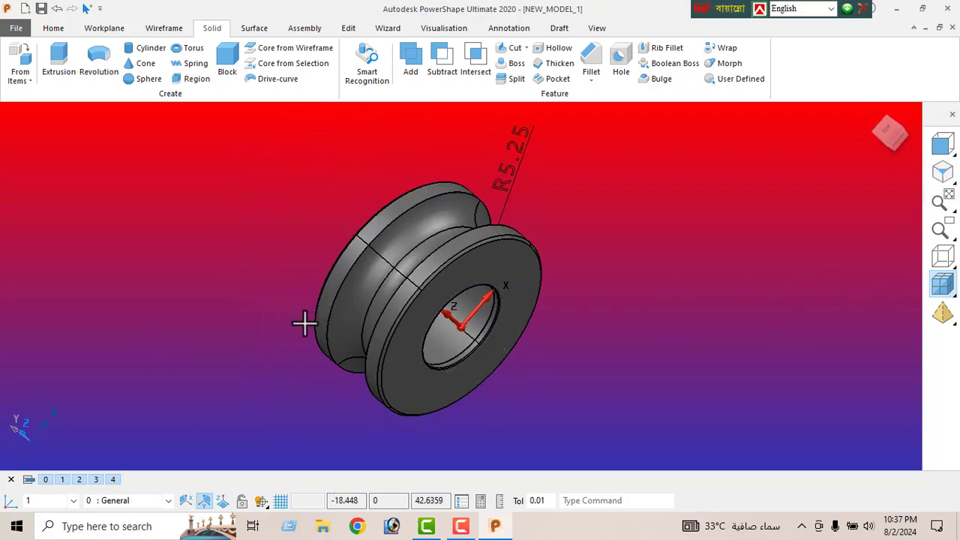